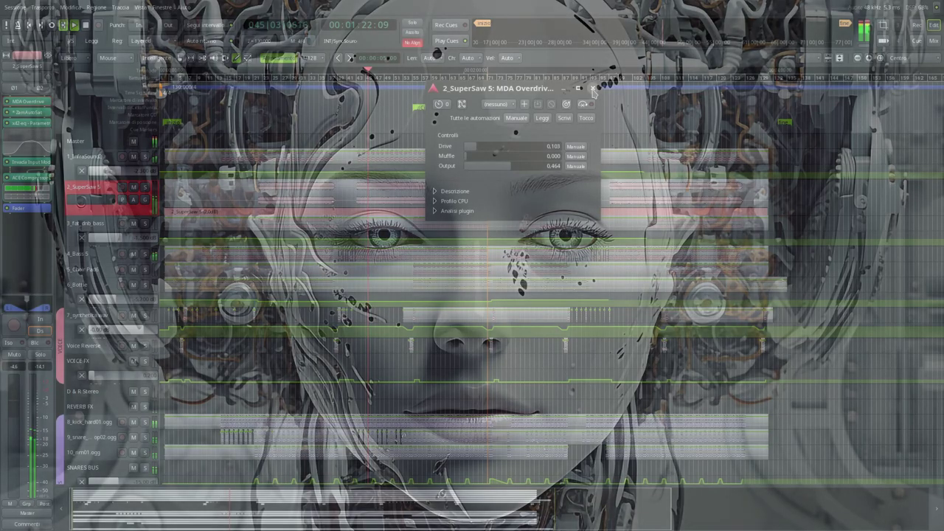
Examine the settings of the ZamAutoSat, x42-eq parametric equalizer and Invada Input Module plugins on the 2_SuperSaw 5 track
double_click(28, 113)
drag(85, 93, 238, 182)
click(325, 181)
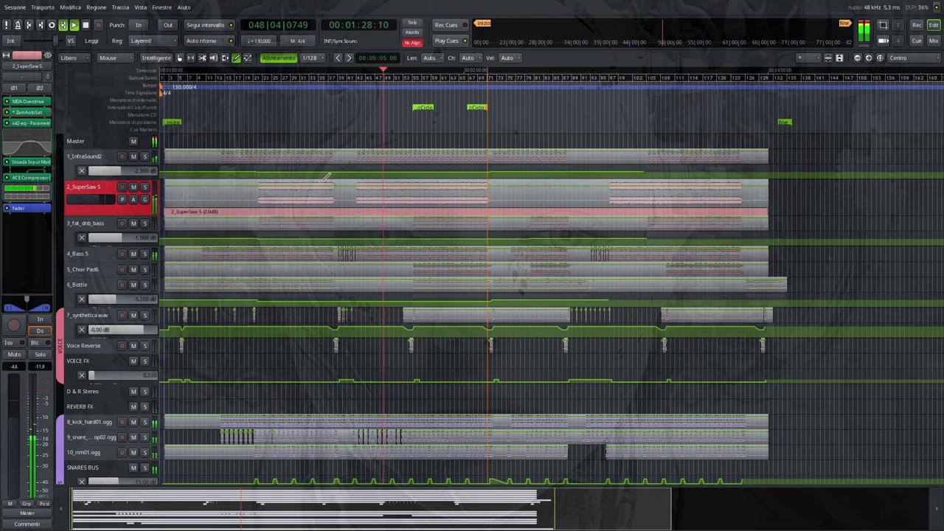
double_click(26, 123)
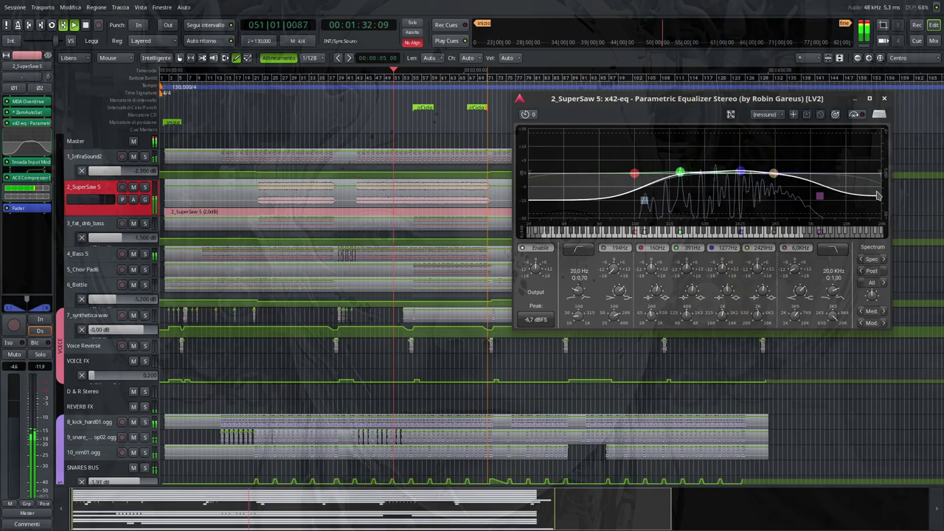
click(884, 99)
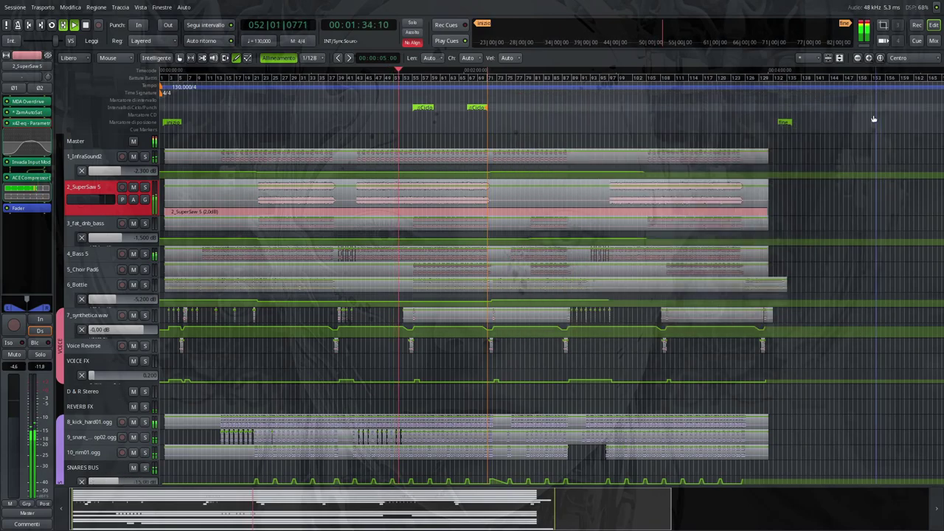
double_click(22, 164)
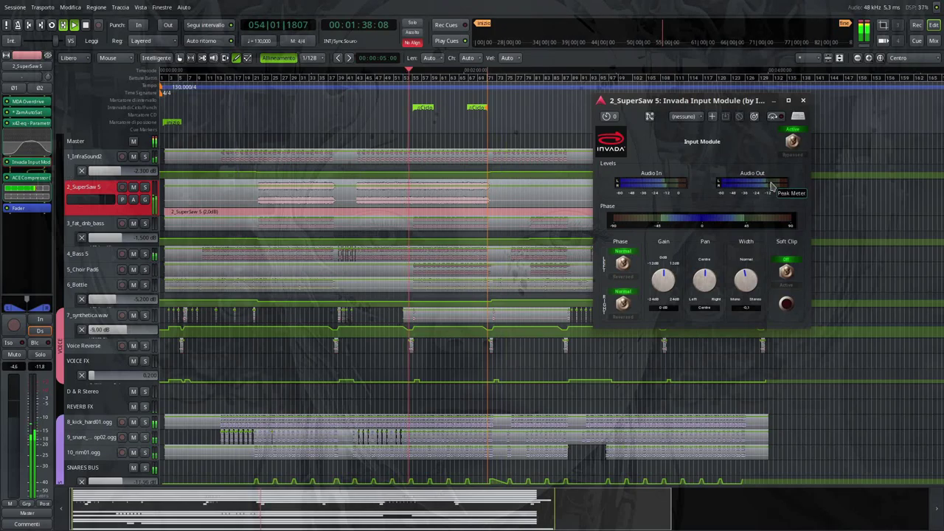
click(803, 100)
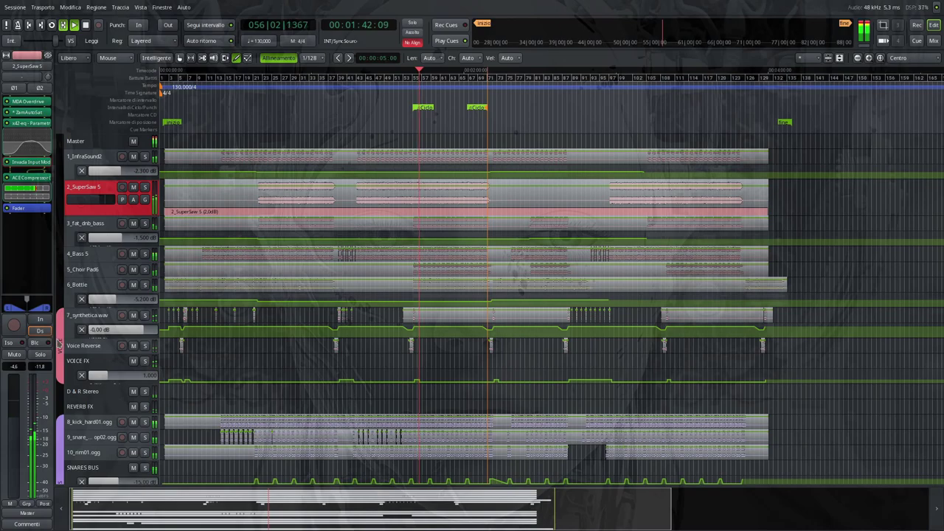
Examine the Calf Vintage Delay and Dragonfly Room plugin settings on the D & R Stereo bus
scroll(74, 354, down, 1)
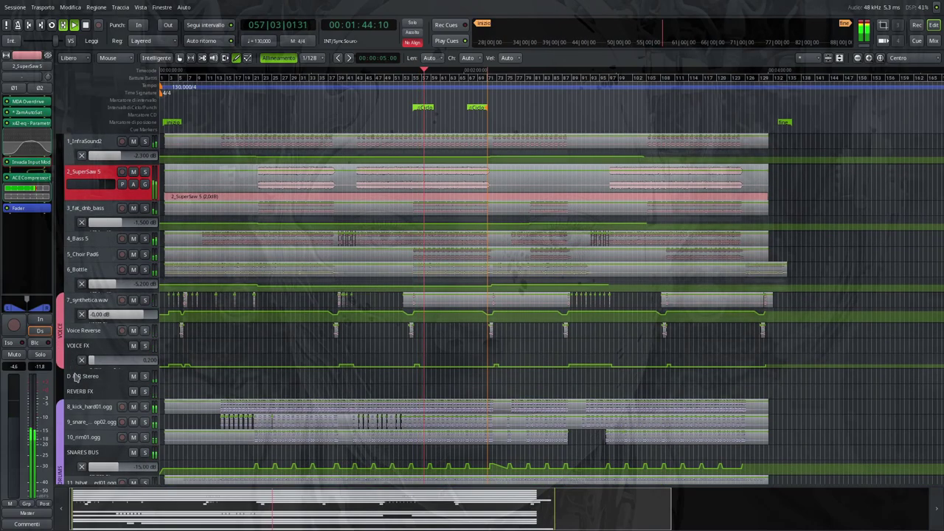
click(92, 379)
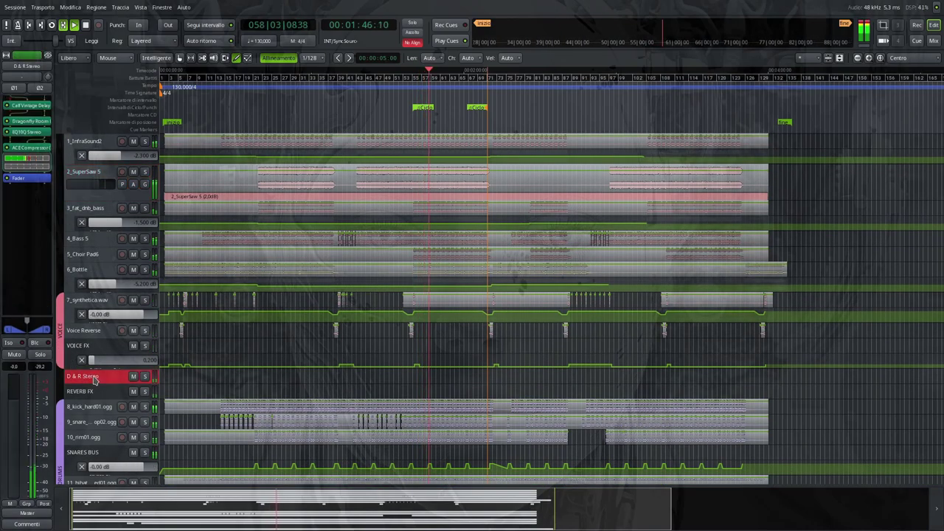
double_click(40, 107)
double_click(40, 121)
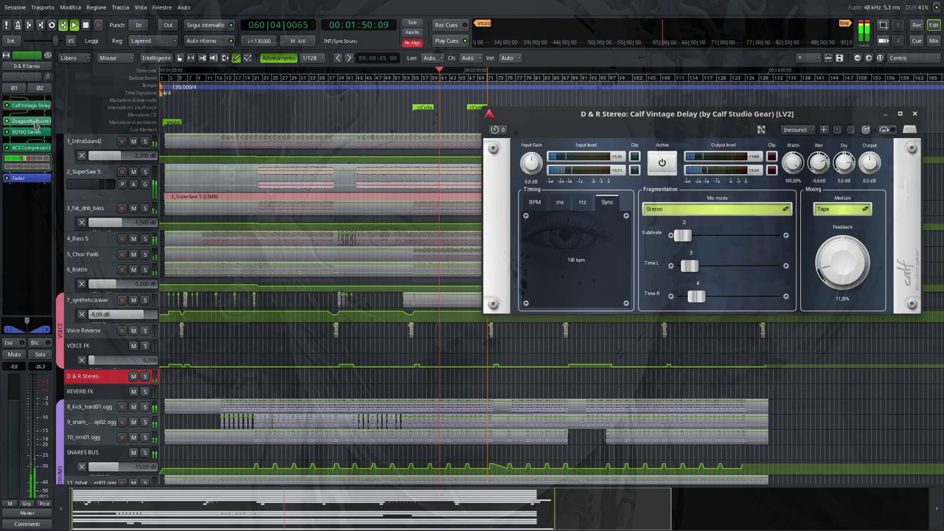
drag(820, 120, 752, 151)
click(808, 147)
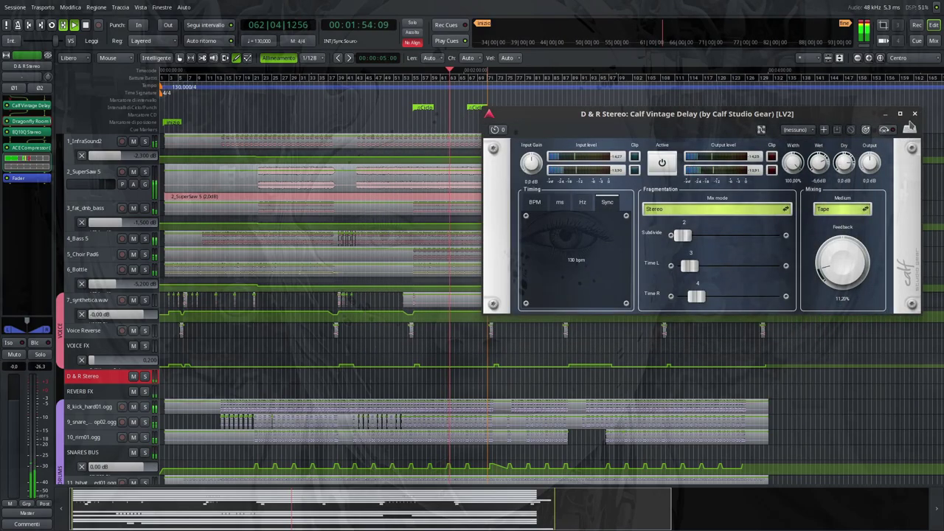
click(914, 114)
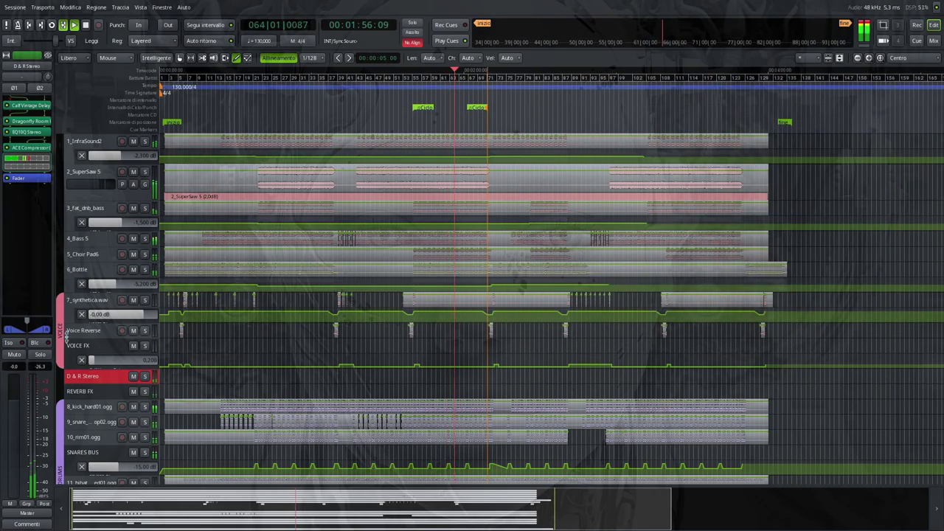
Examine the DrumSlam and ACE Compressor plugin settings on the DRUMS OUT bus
scroll(66, 339, down, 5)
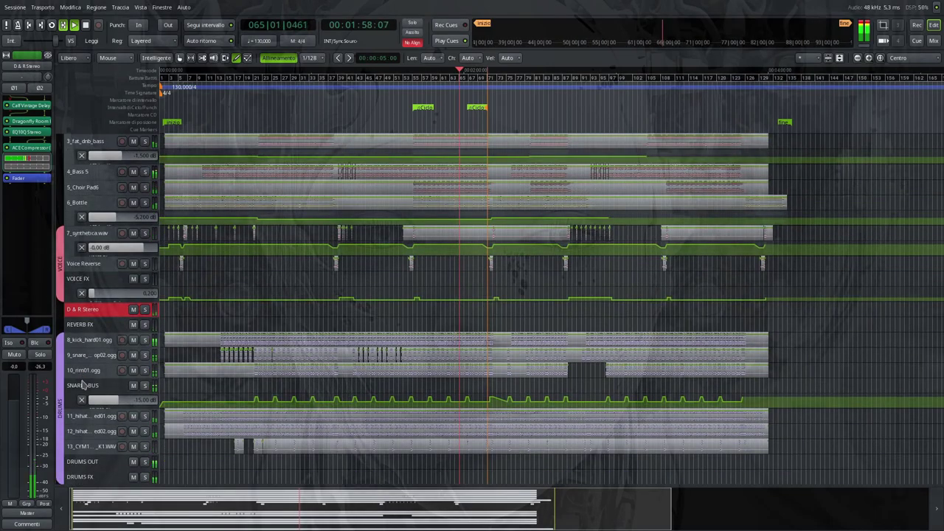
scroll(84, 388, down, 2)
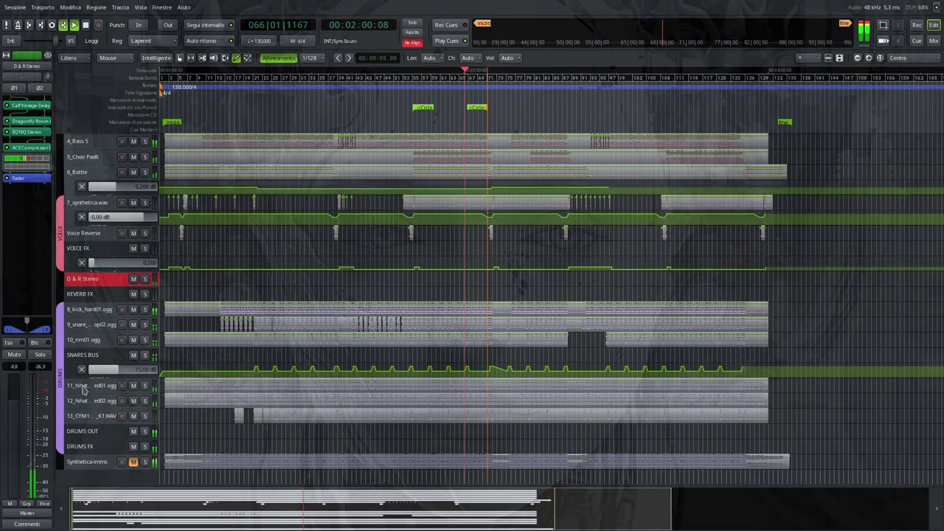
click(98, 431)
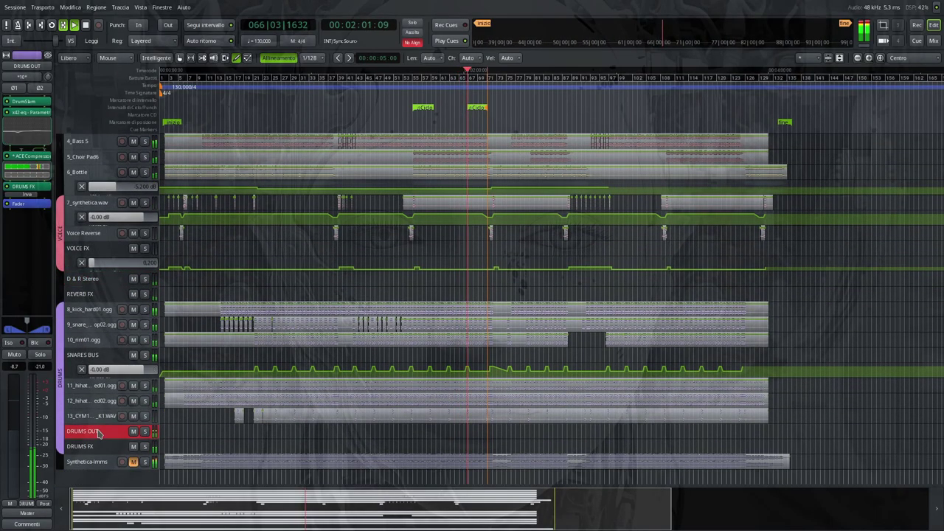
double_click(26, 102)
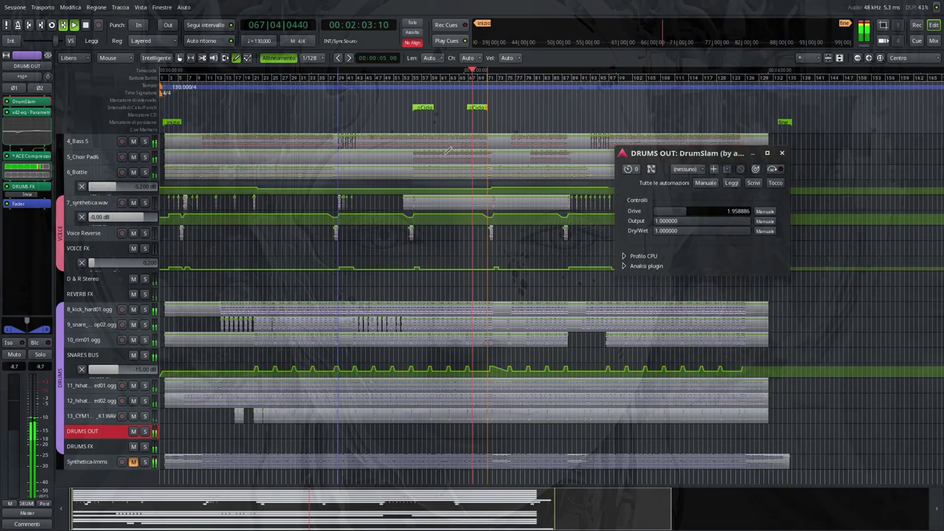
click(781, 153)
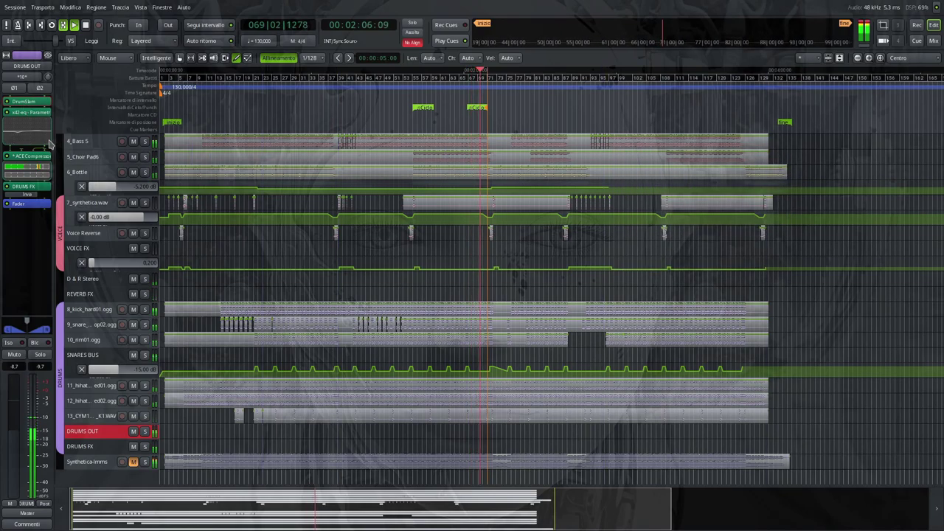
double_click(29, 156)
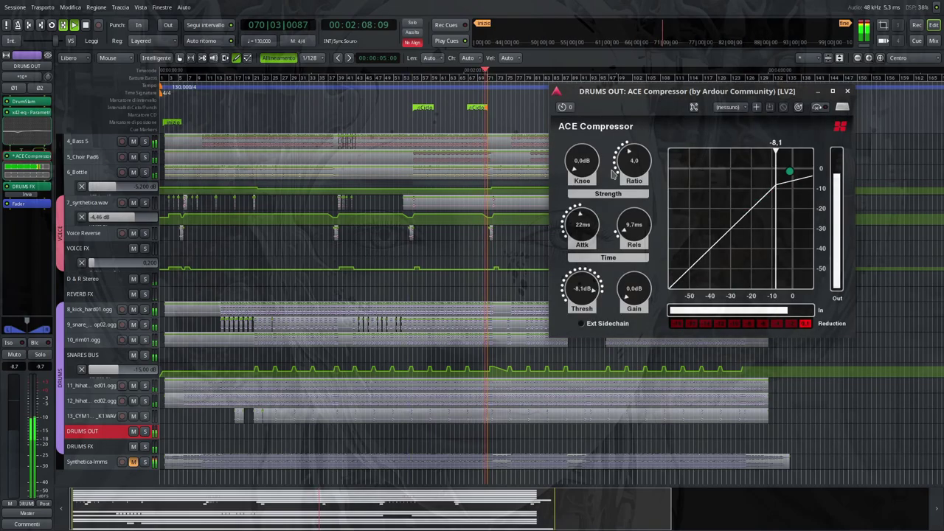
click(847, 90)
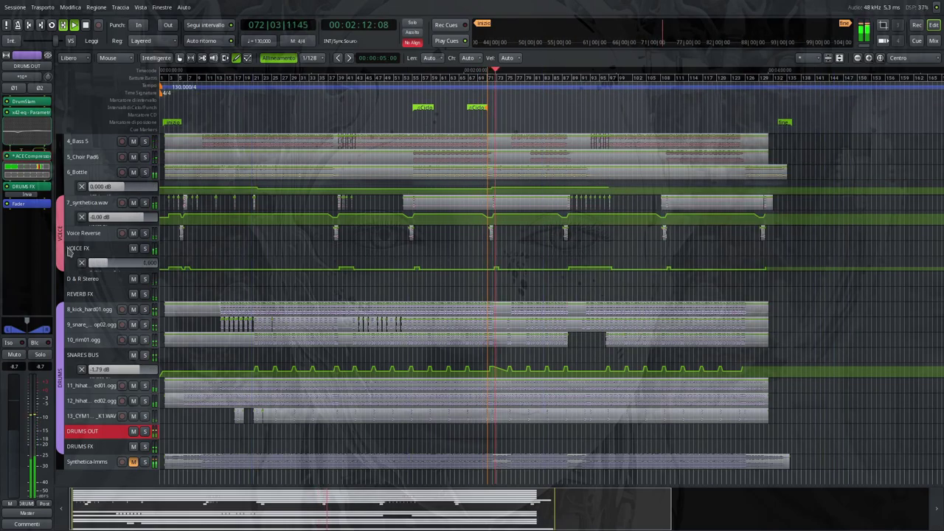
Examine the ACE Reverb, ACE Compressor and PeakEater plugin settings on the DRUMS FX bus
click(98, 449)
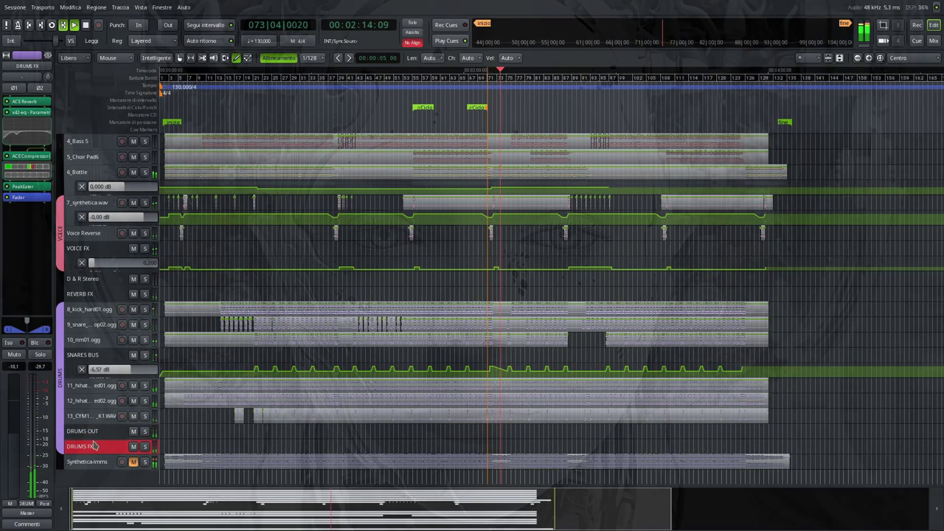
double_click(38, 103)
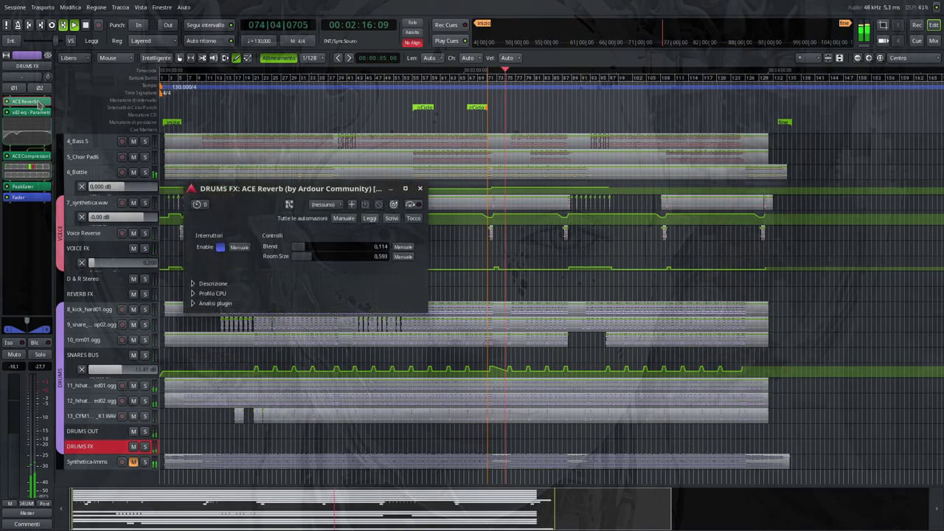
click(420, 189)
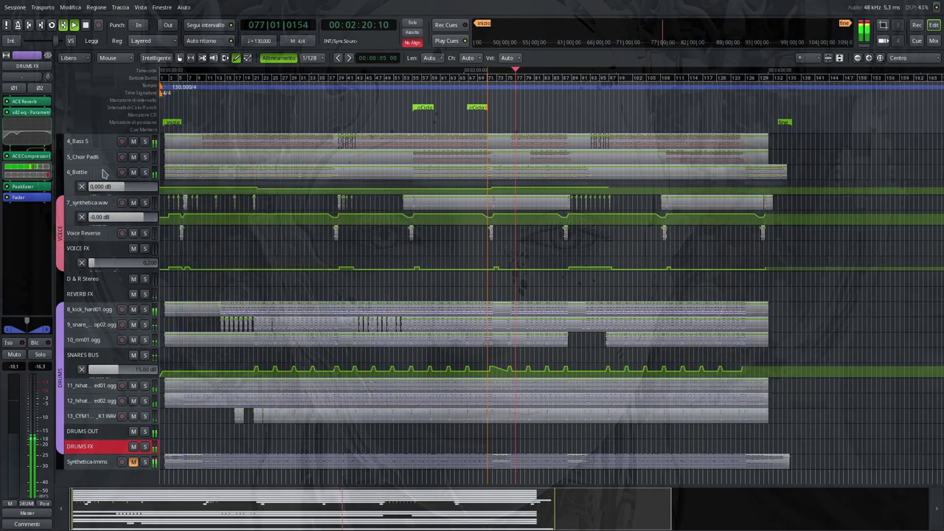
double_click(32, 158)
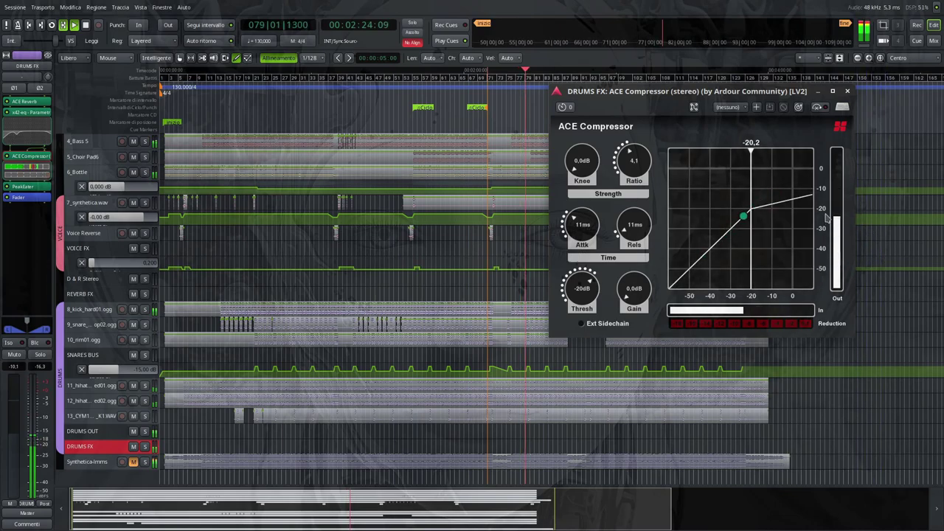
click(846, 92)
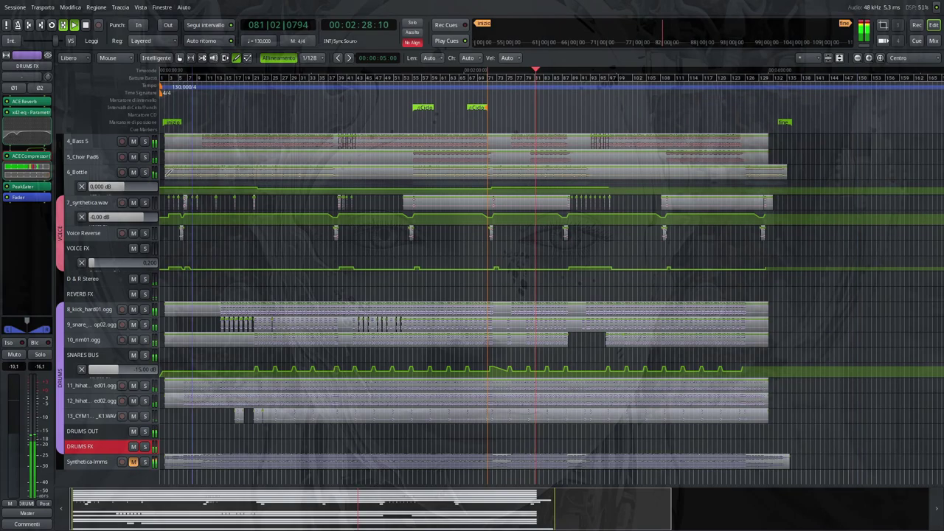
double_click(41, 191)
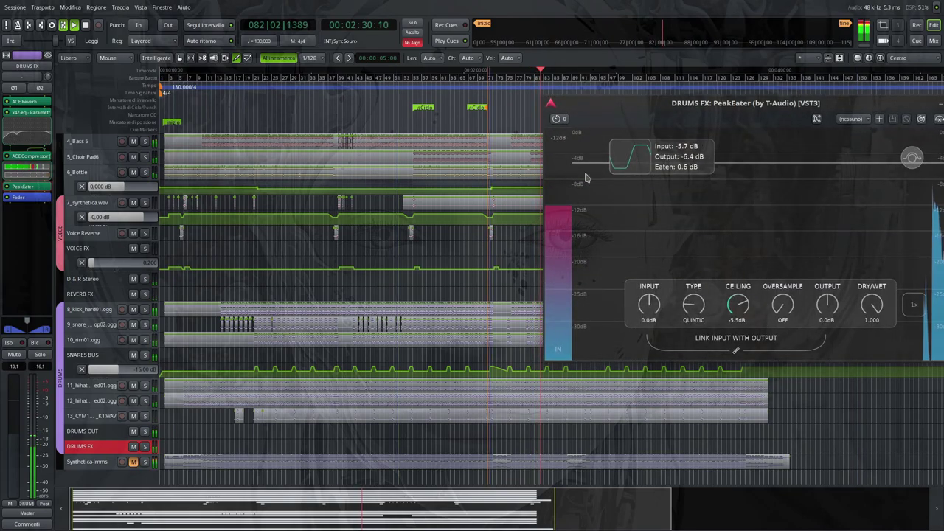
drag(753, 177, 455, 146)
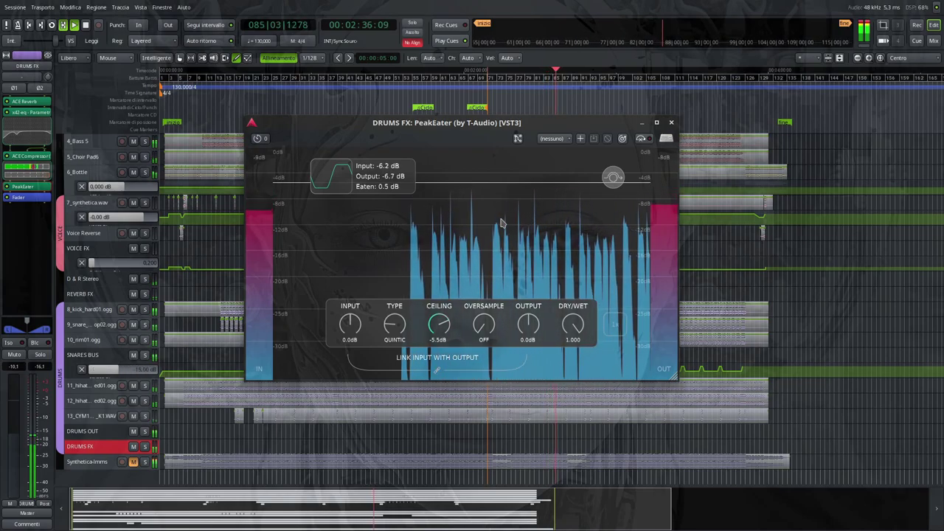
click(670, 122)
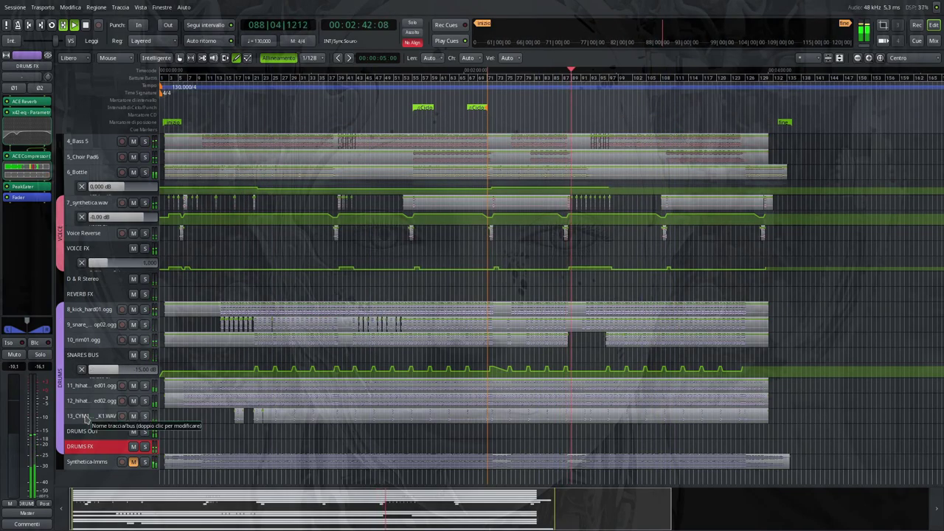
Examine the BassDrive, PeakEater and x42-eq parametric equalizer settings on the 8_kick_hard01.ogg track
click(87, 310)
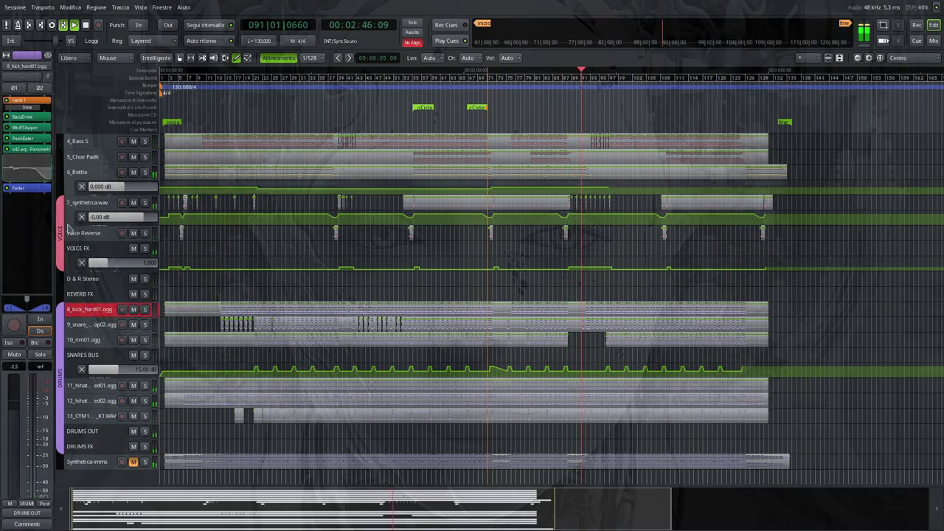
double_click(31, 118)
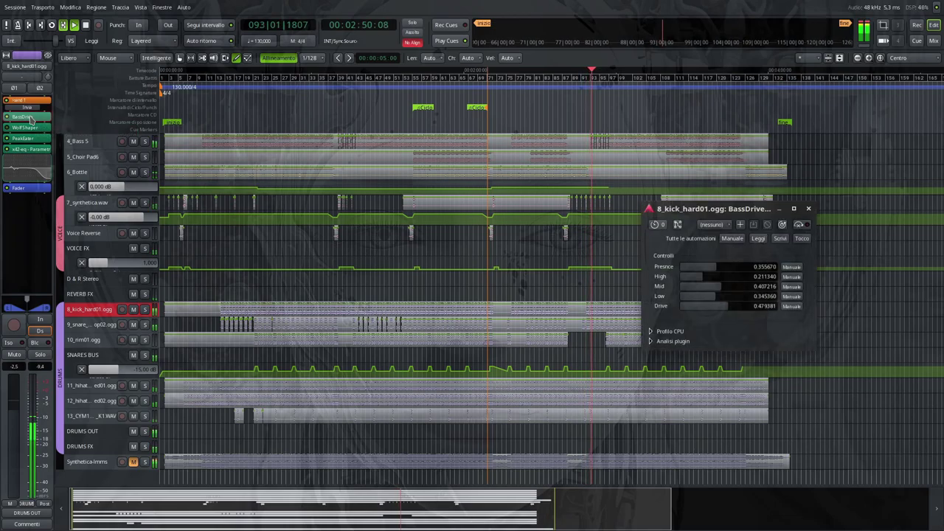
click(808, 209)
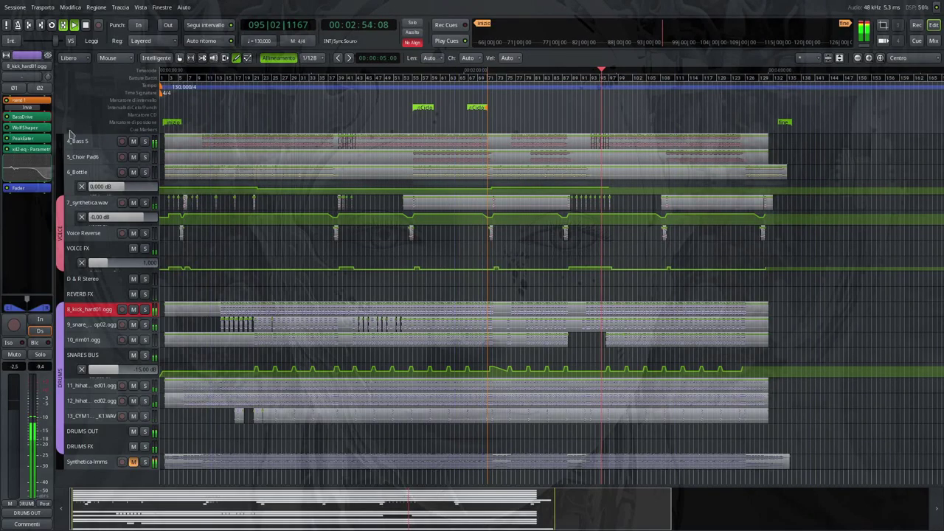
double_click(29, 138)
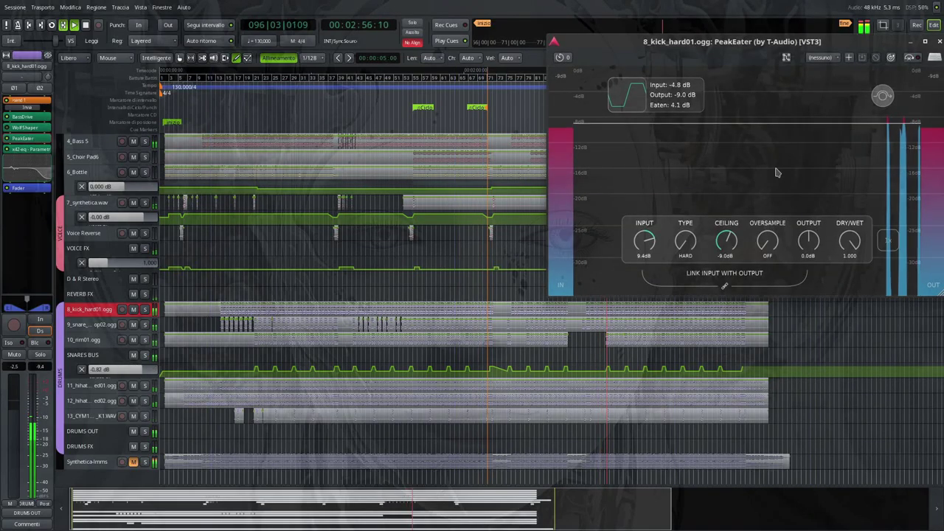
click(939, 42)
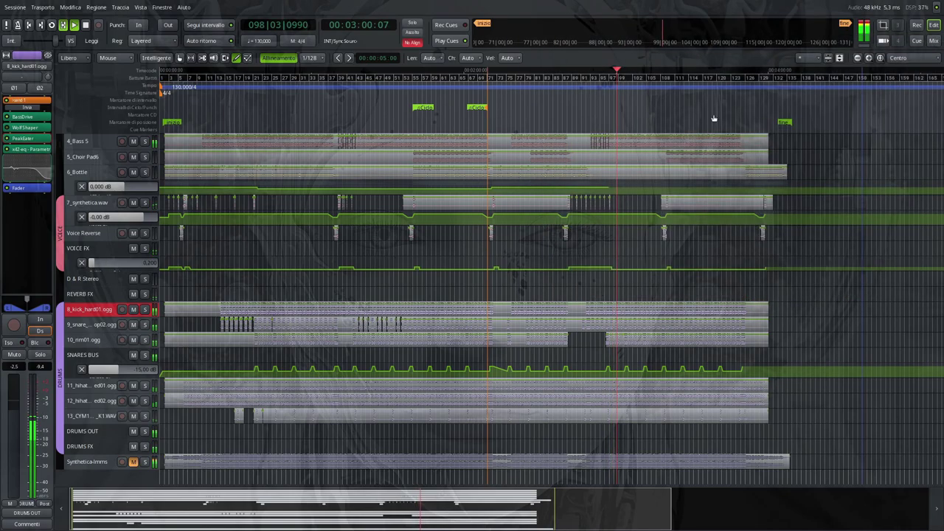
double_click(30, 149)
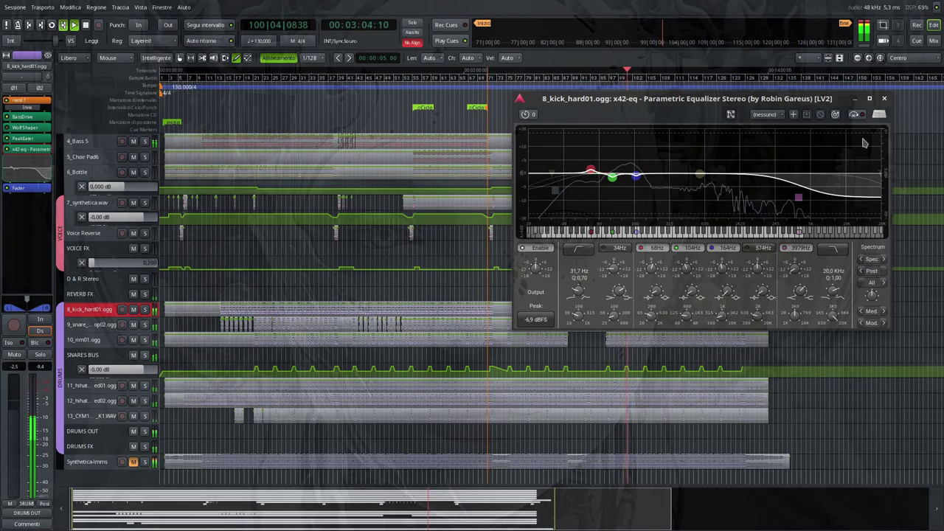
click(884, 98)
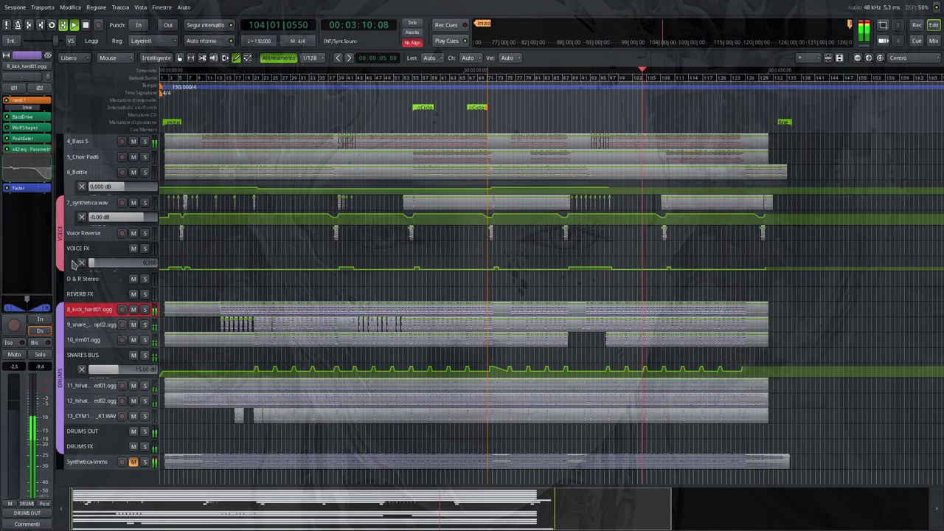
View the plugin chains of the 7_synthetica.wav track and the 6_Bottle track
click(82, 203)
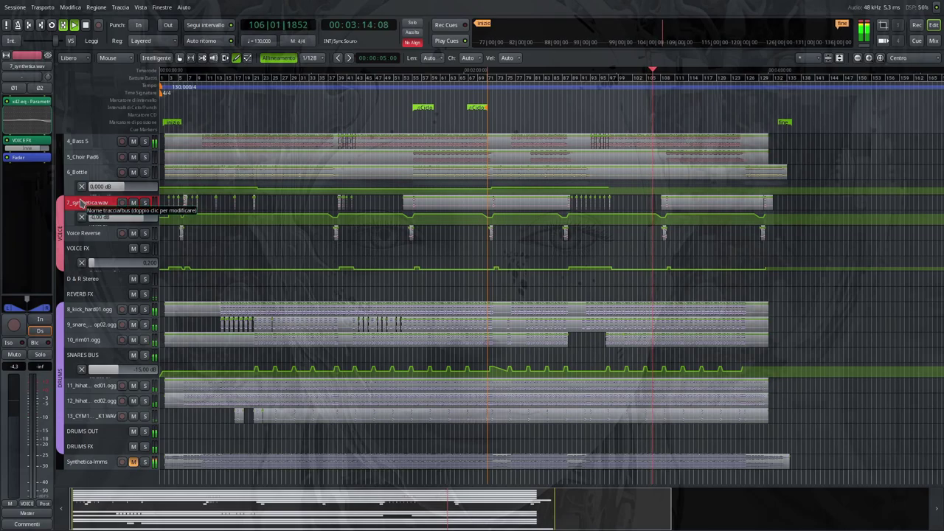
click(95, 175)
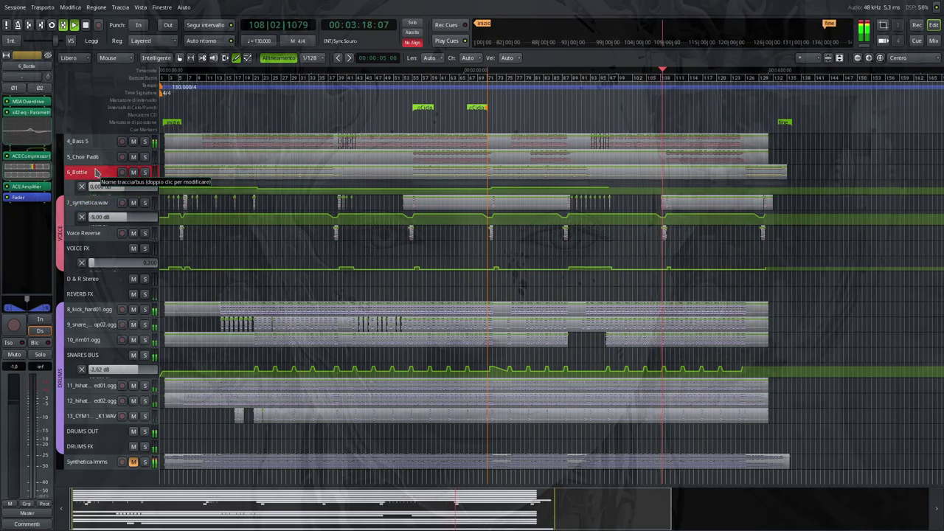
scroll(96, 170, up, 5)
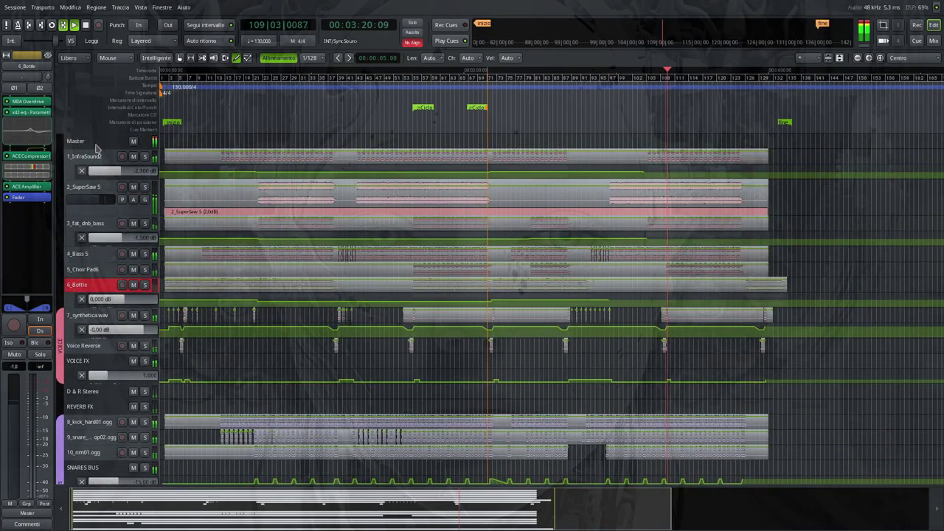
Examine the ACE Compressor settings on the Master bus
click(96, 143)
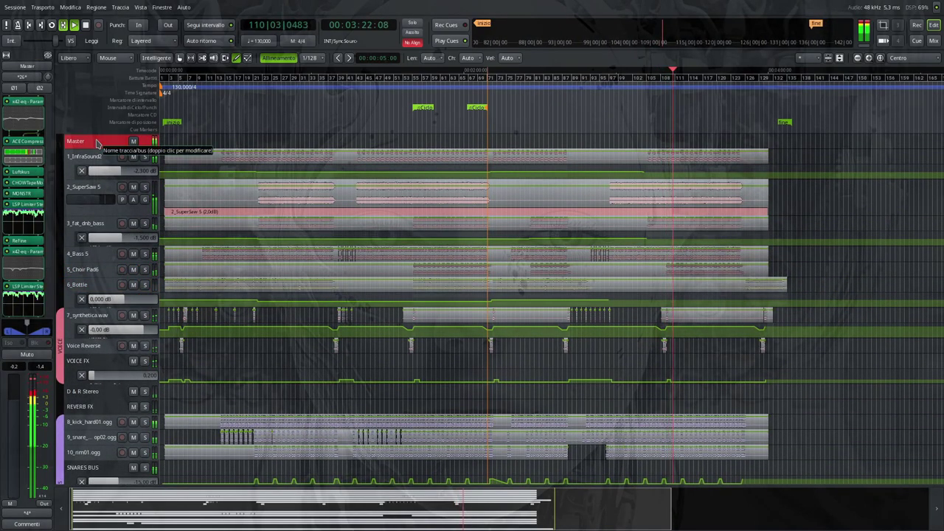
double_click(26, 141)
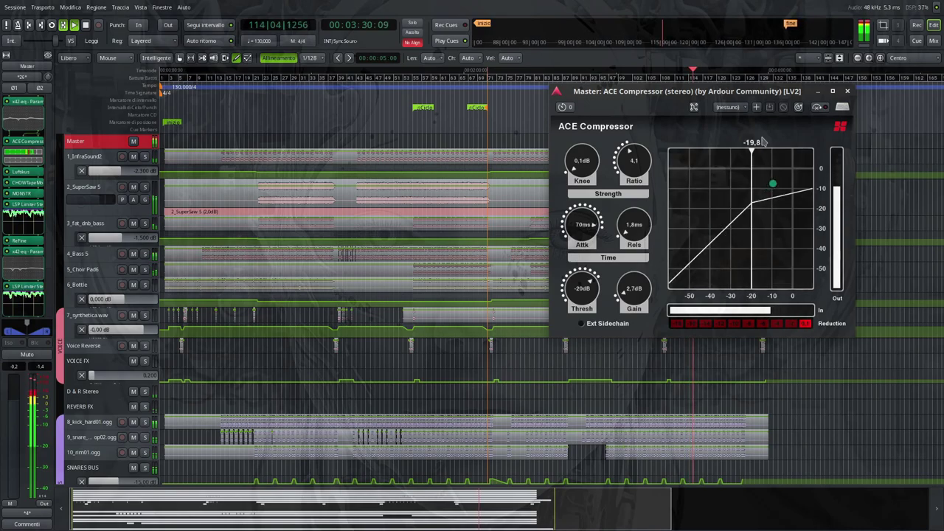
click(847, 92)
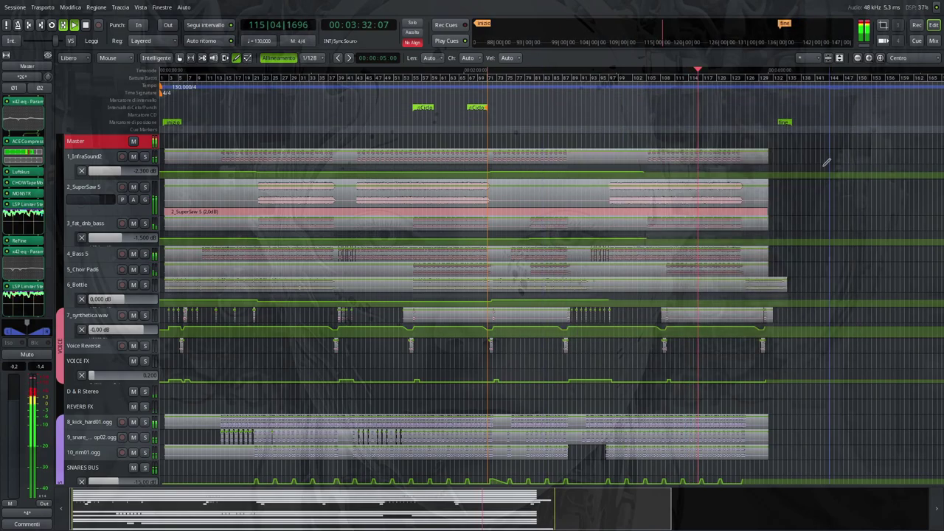
ctrl+scroll(780, 375, up, 1)
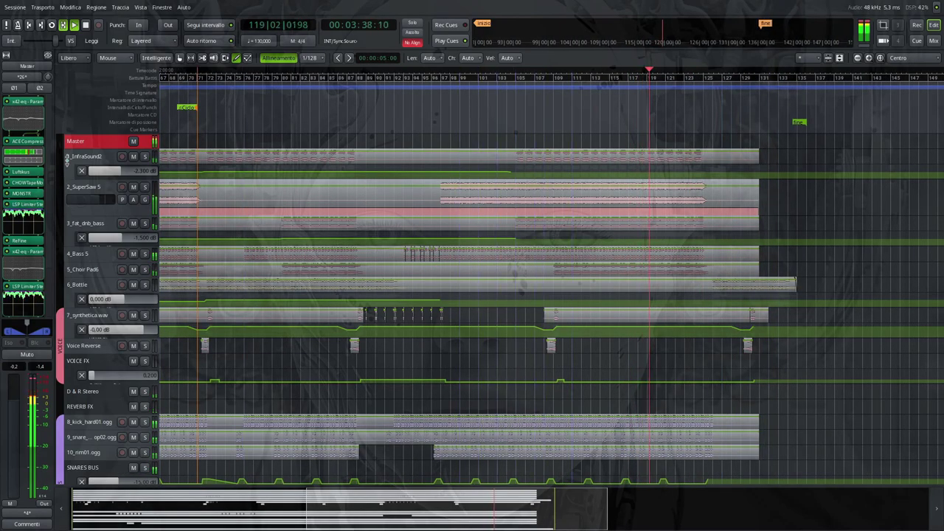
click(72, 157)
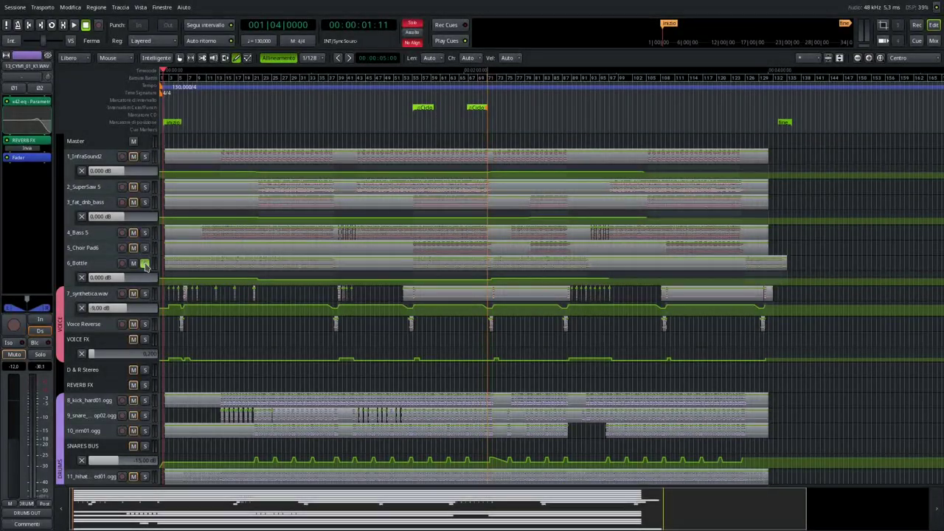
Play the soloed 6_Bottle track and examine its MDA Overdrive and ACE Compressor settings
key(space)
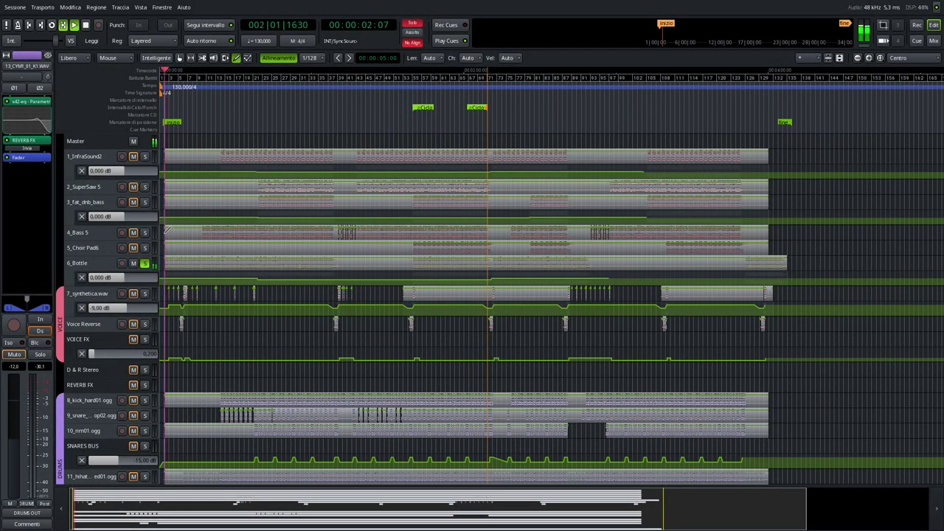
click(98, 266)
double_click(39, 103)
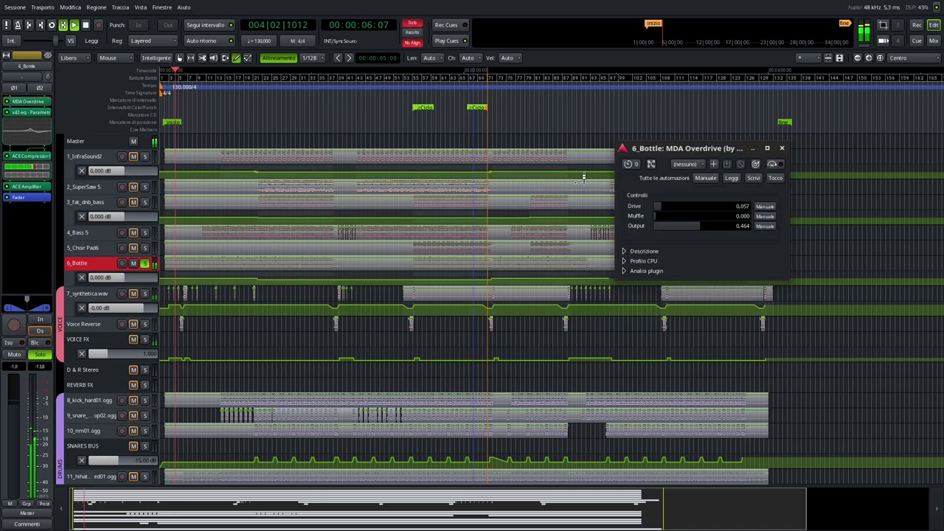
drag(672, 157, 563, 157)
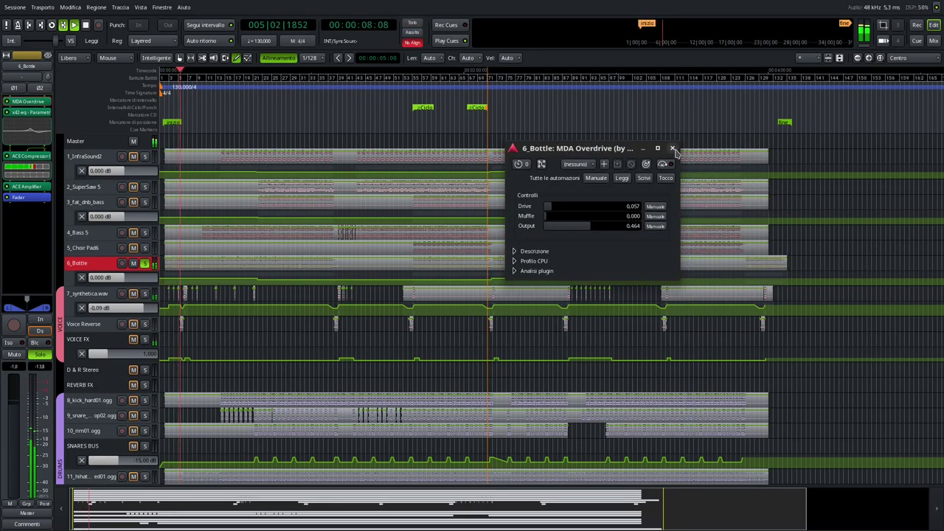
click(672, 149)
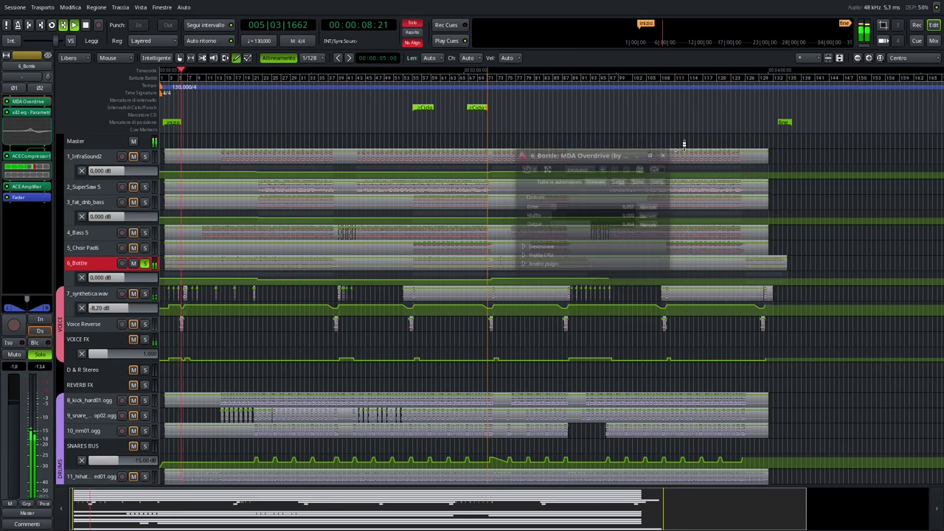
double_click(32, 157)
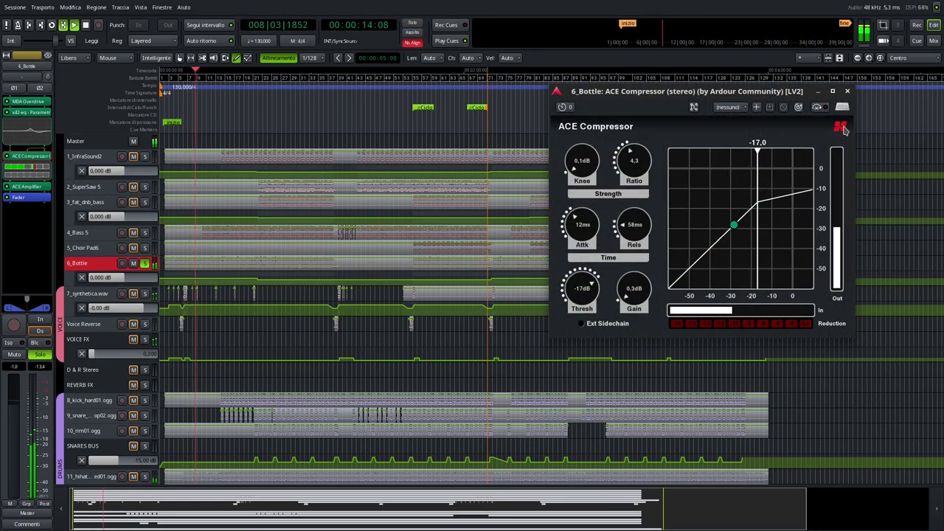
click(847, 91)
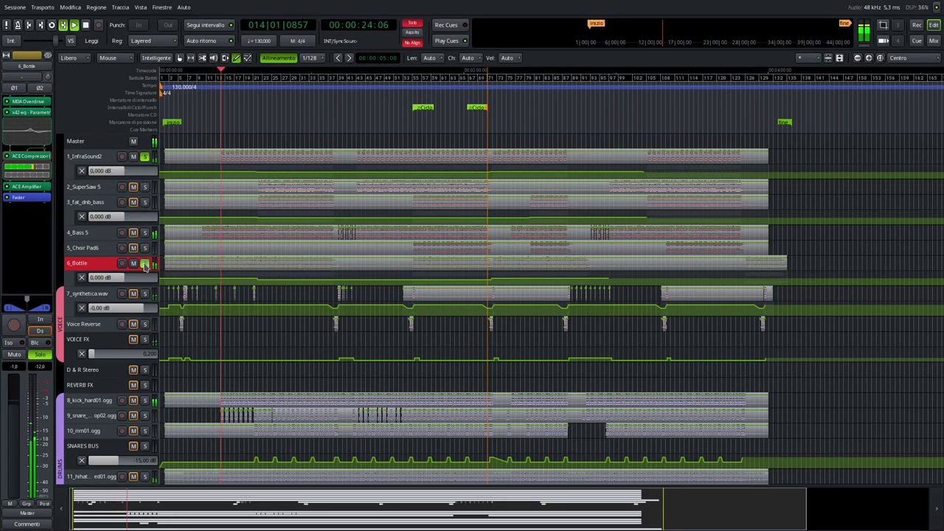
Examine the EQ10Q Stereo curve on the 1_InfraSound2 track with the RTA spectrum display enabled
click(73, 177)
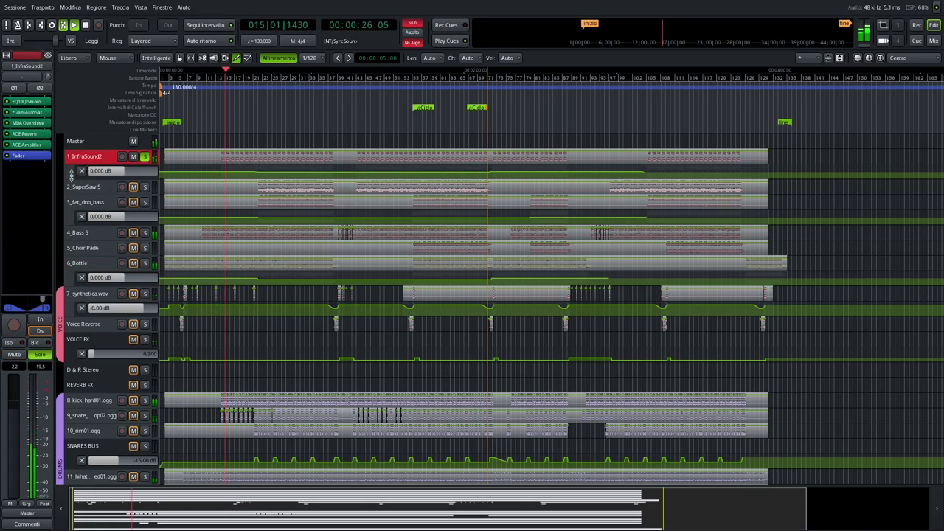
double_click(26, 101)
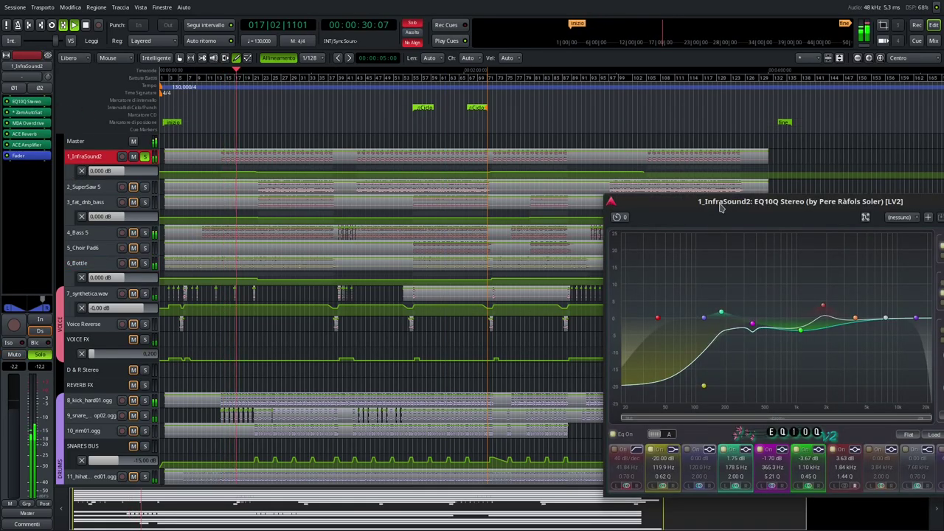
drag(721, 208, 550, 197)
click(774, 320)
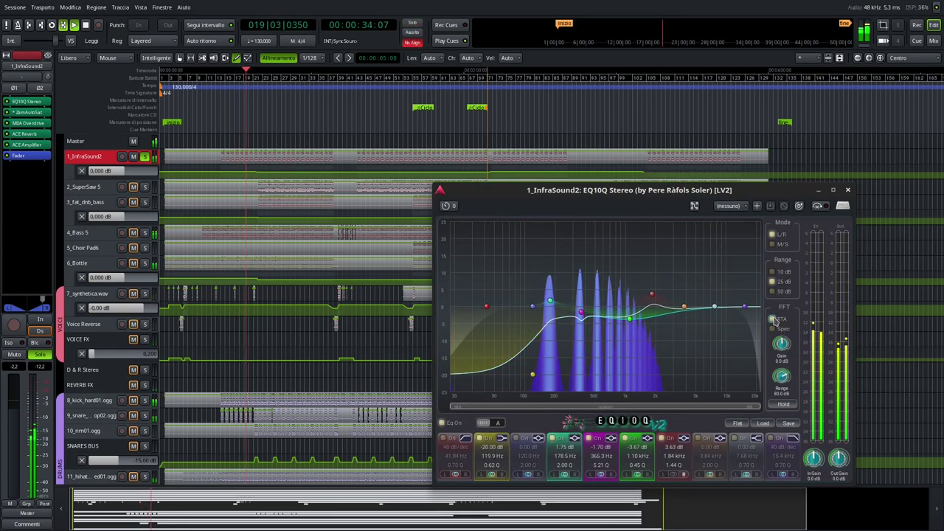
click(506, 174)
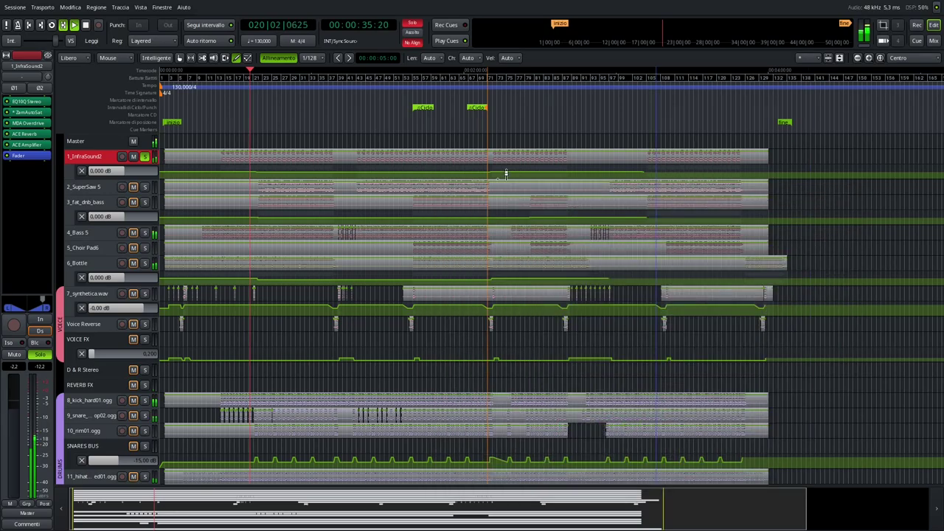
View the ZamAutoSat plugin on the 1_InfraSound2 track
double_click(31, 112)
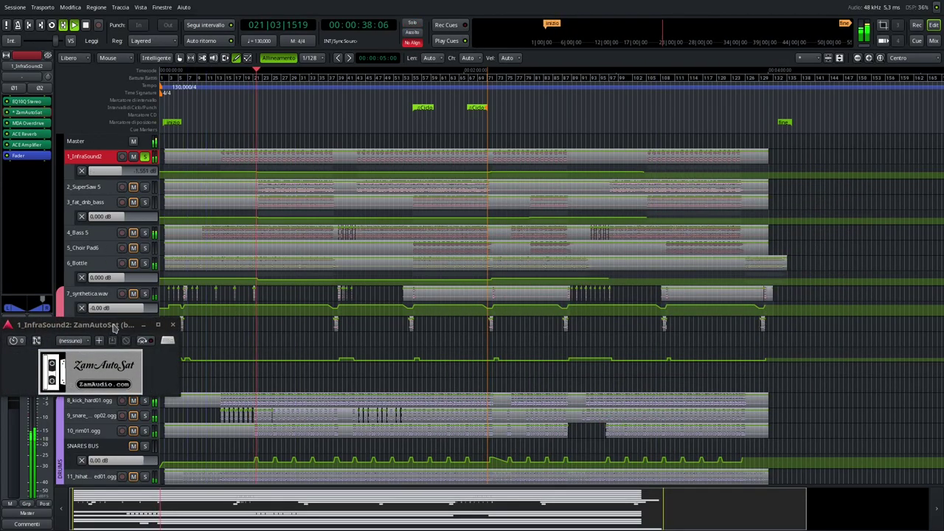
drag(114, 328, 437, 222)
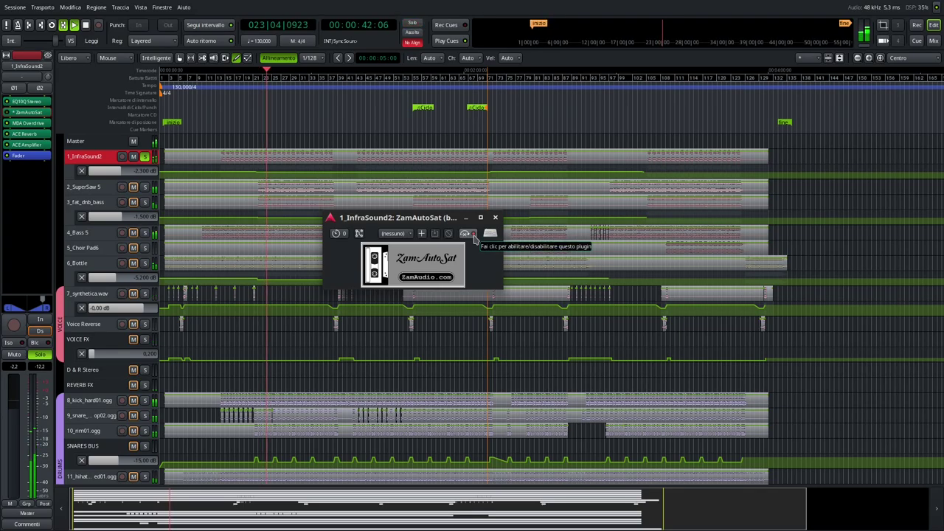
click(496, 218)
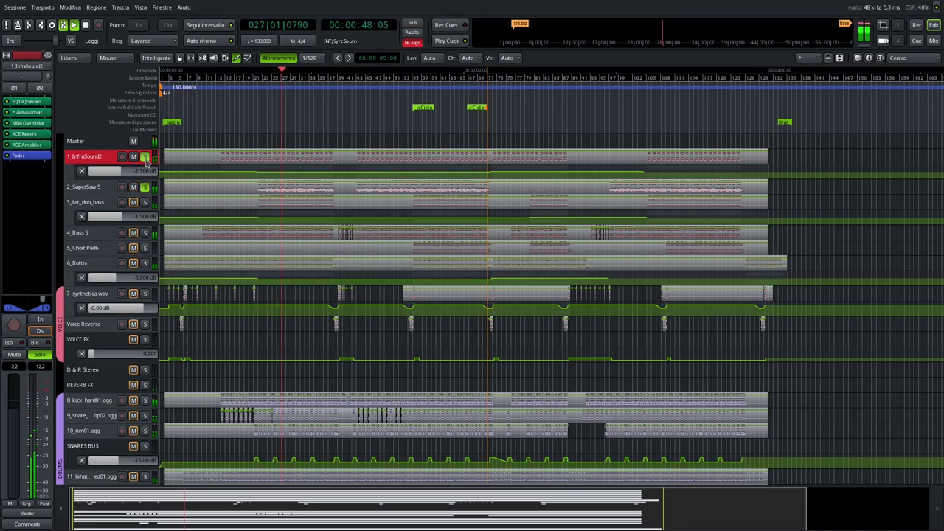
Unsolo 1_InfraSound2 and examine the MDA Overdrive and ZamAutoSat plugins on the 2_SuperSaw 5 track
click(145, 157)
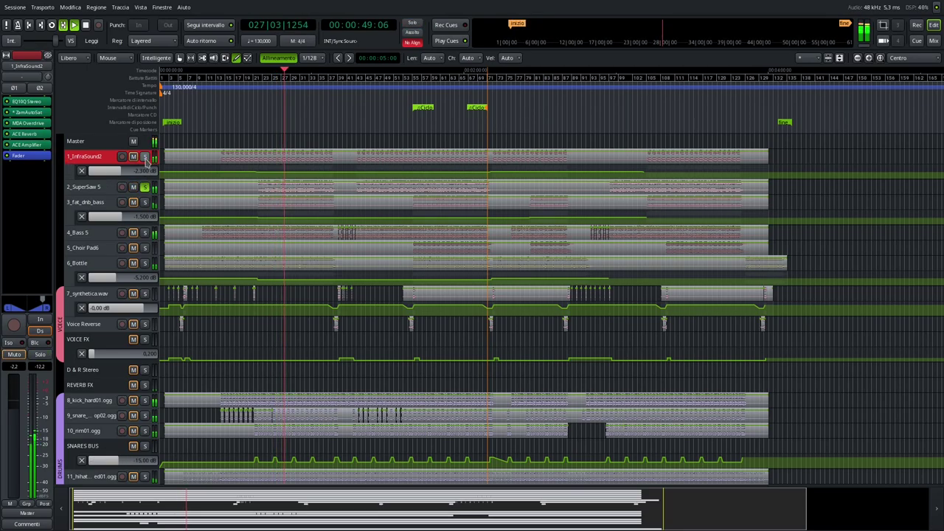
click(90, 188)
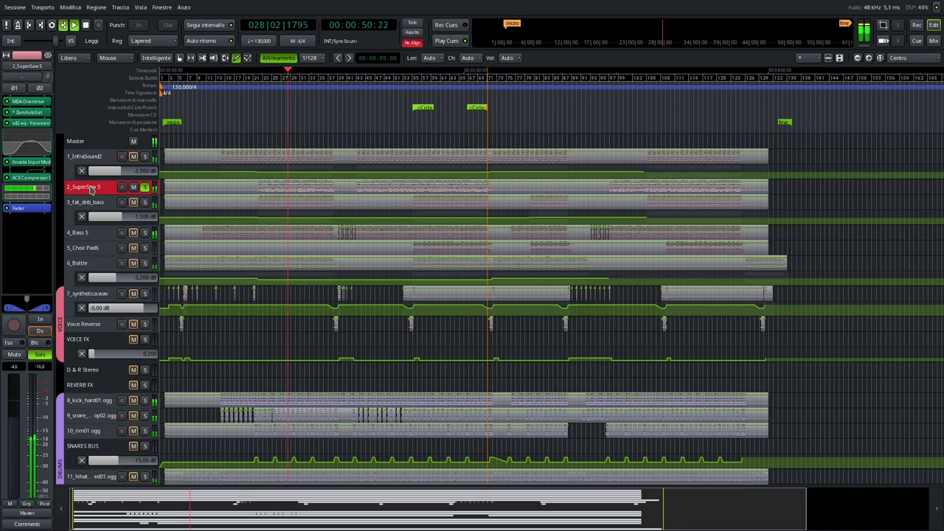
double_click(27, 101)
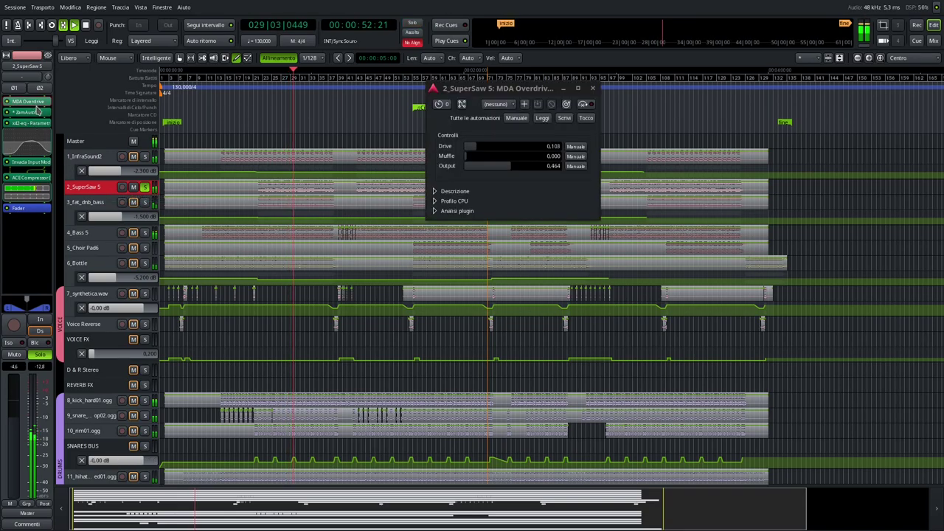
click(592, 106)
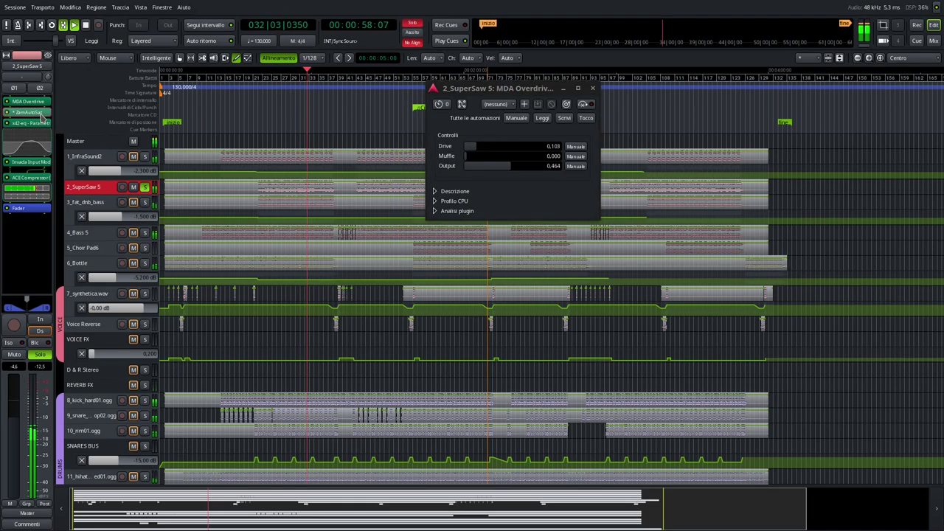
double_click(42, 113)
drag(126, 96, 547, 197)
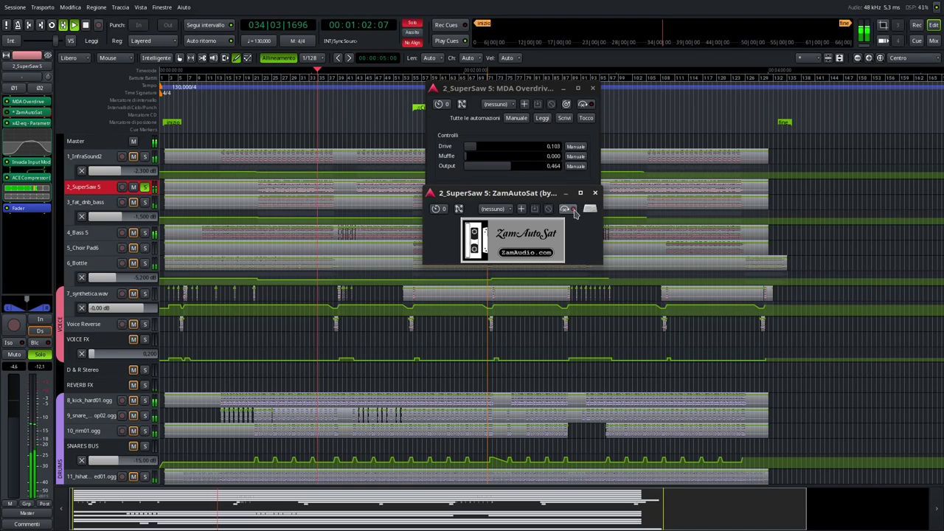
click(594, 193)
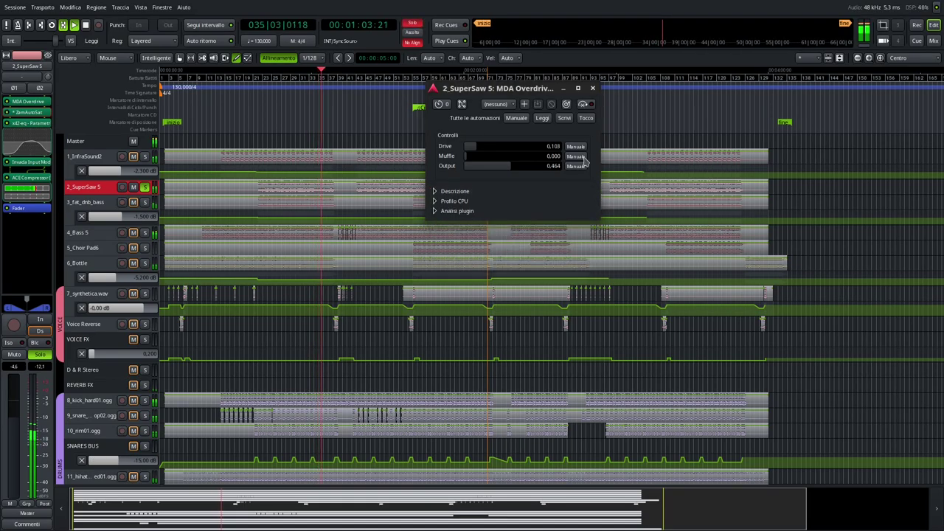
click(594, 90)
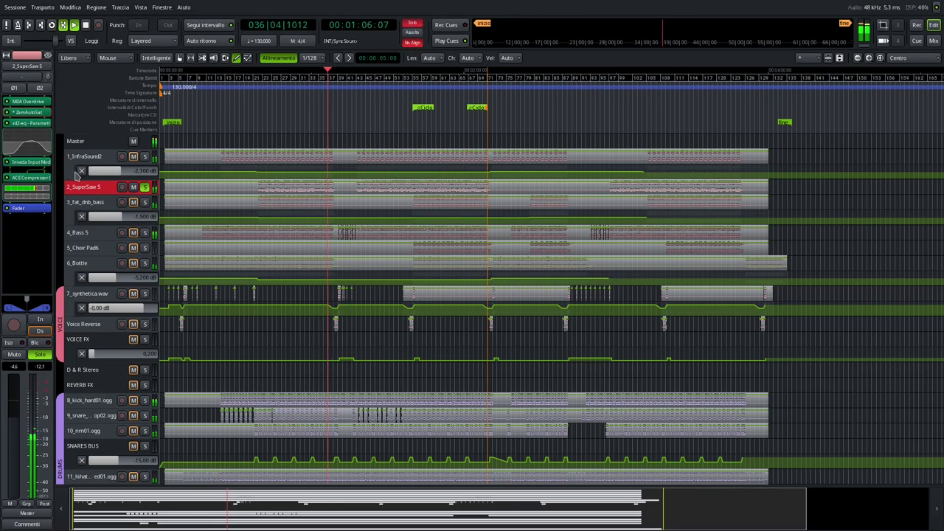
Examine the Invada Input Module settings on the 2_SuperSaw 5 track, and stop playback
double_click(37, 164)
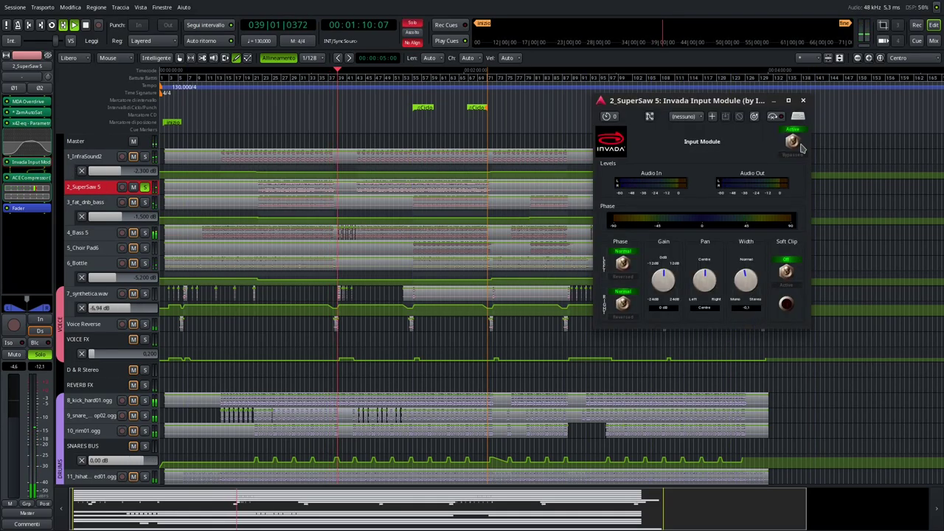
click(803, 101)
key(space)
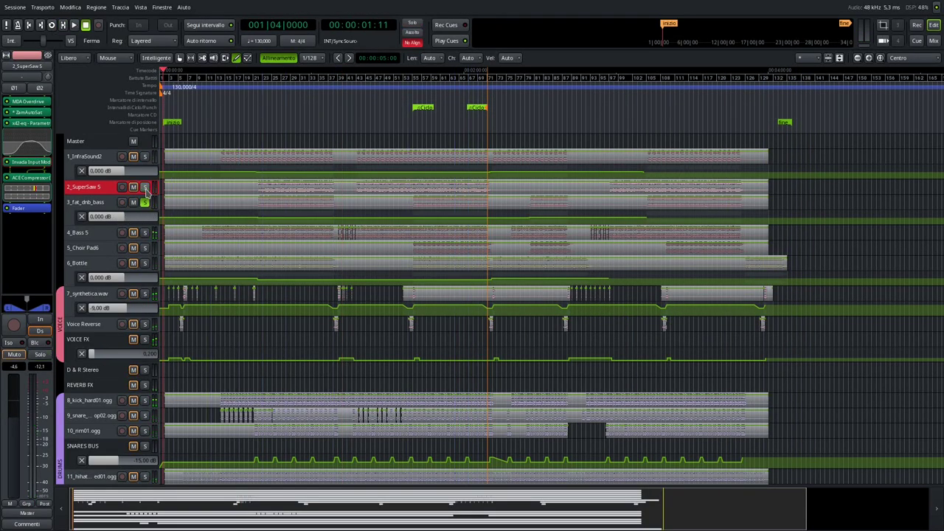
Play from about bar 23 and examine the EQ10Q Stereo curve on the 3_fat_dnb_bass track with the RTA spectrum display enabled
click(268, 84)
key(space)
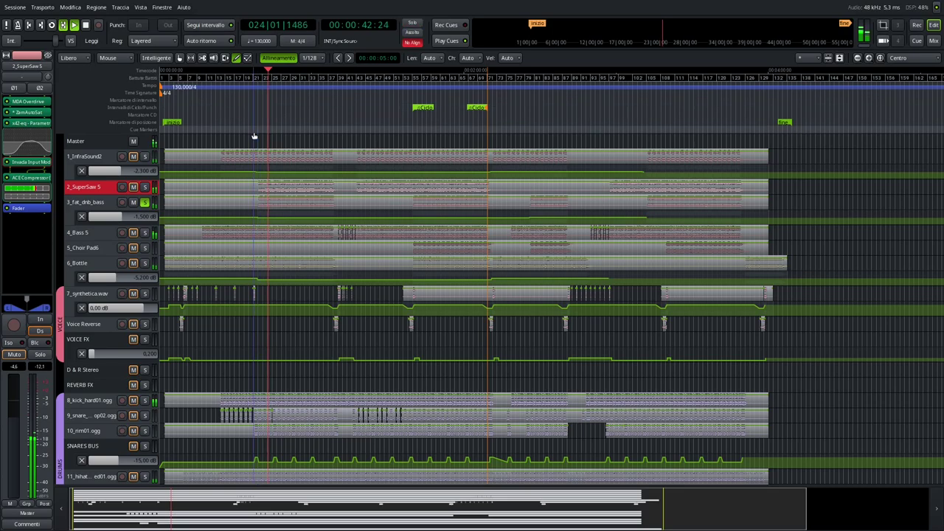
click(84, 205)
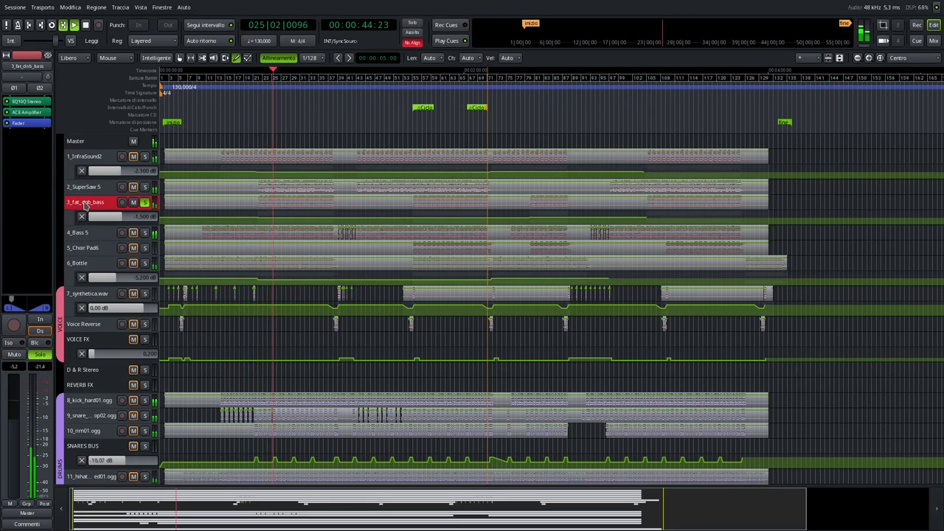
double_click(26, 101)
drag(685, 200, 460, 190)
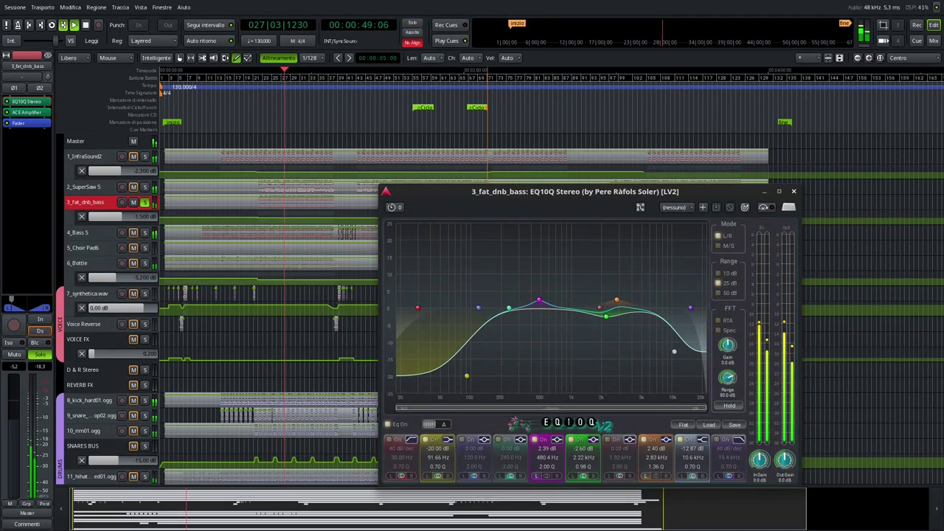
click(718, 321)
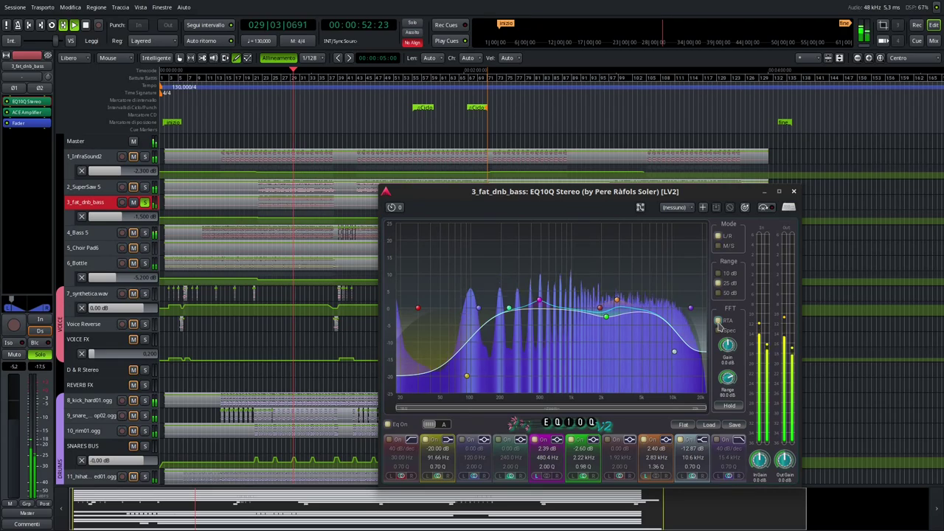
click(794, 193)
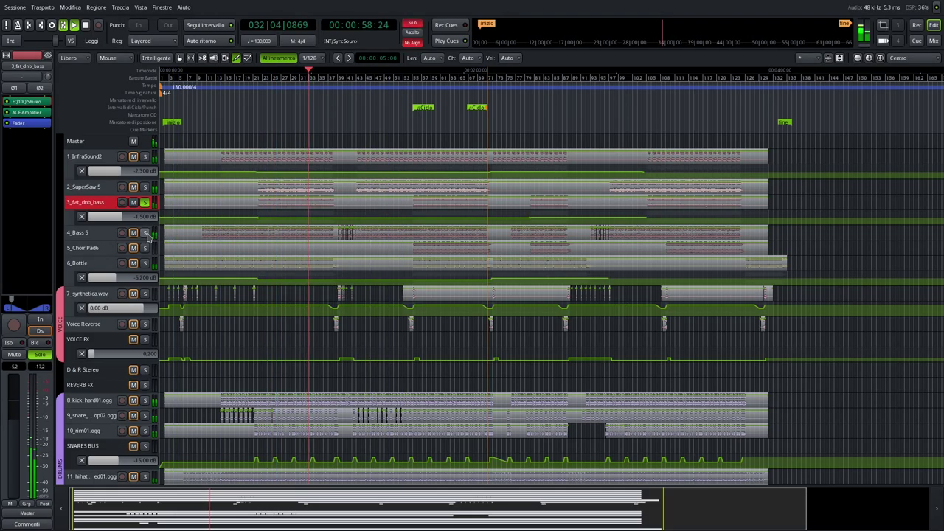
Solo 4_Bass 5 instead of 3_fat_dnb_bass and view the BassDrive plugin settings on the 4_Bass 5 track
click(144, 202)
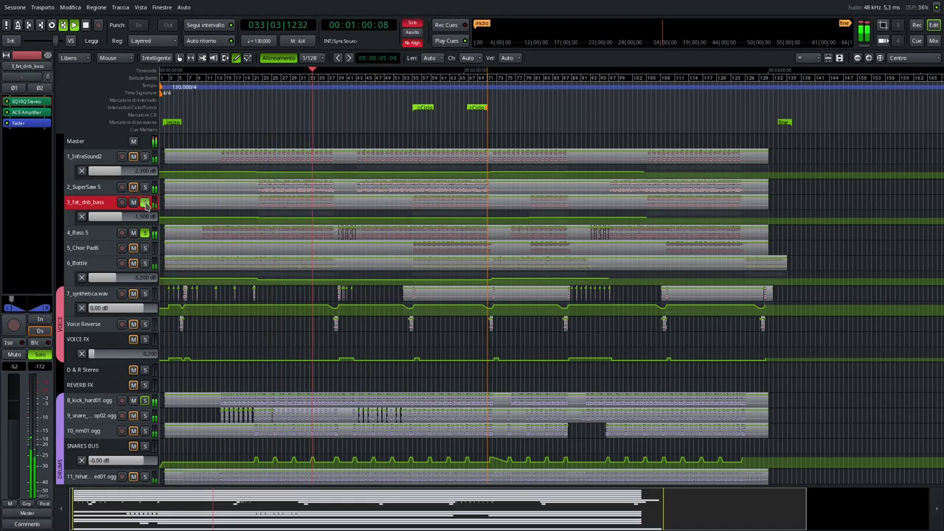
click(101, 234)
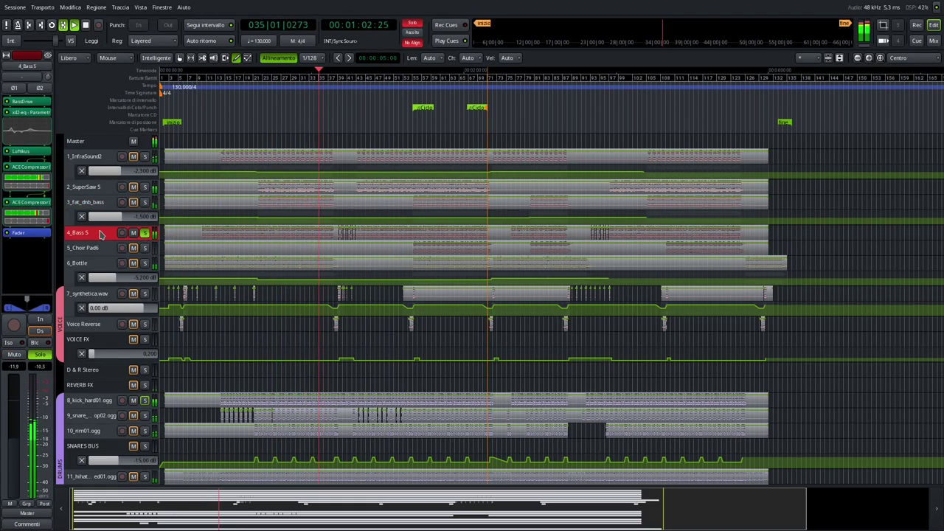
double_click(28, 103)
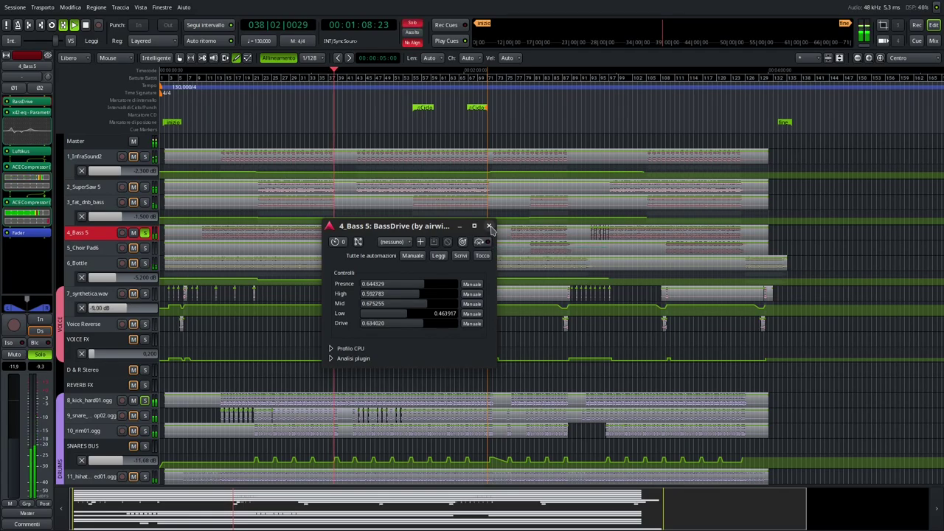
click(489, 226)
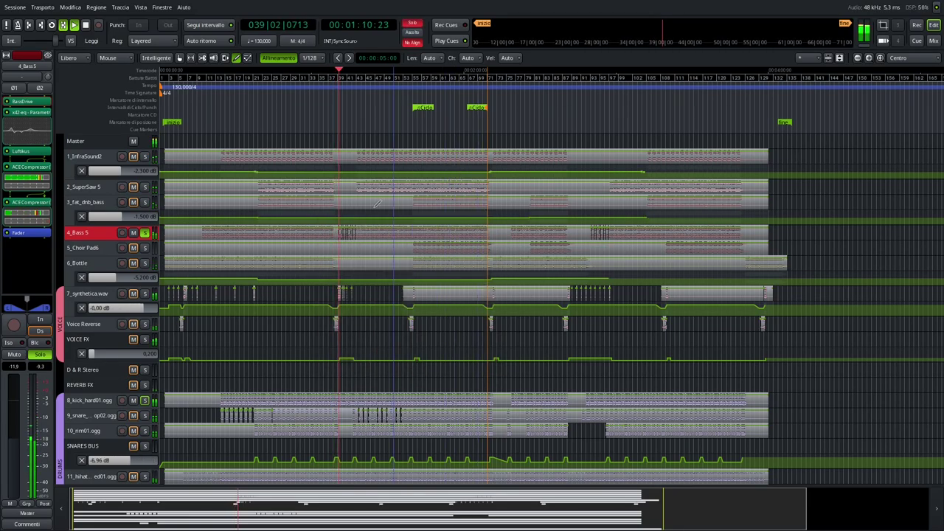
Examine the Luftikus equalizer and ACE Compressor settings on the 4_Bass 5 track during playback
double_click(31, 153)
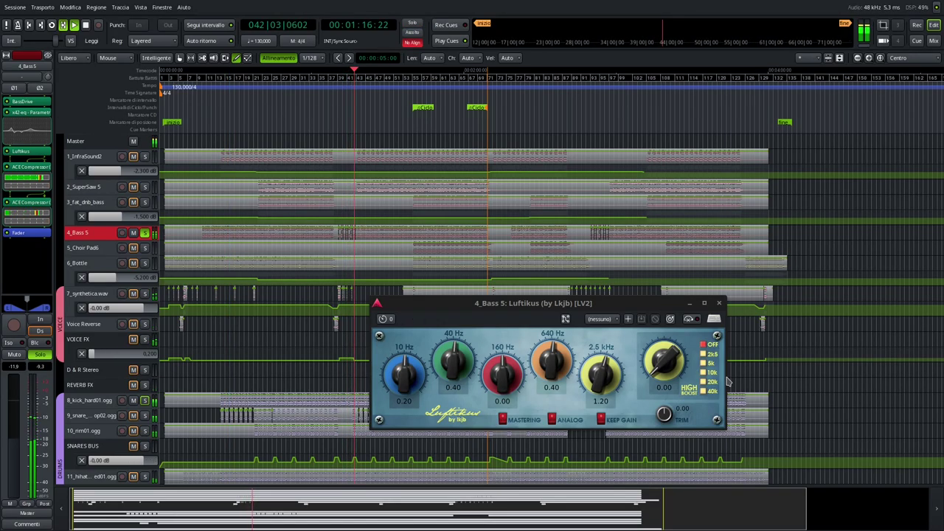
click(720, 304)
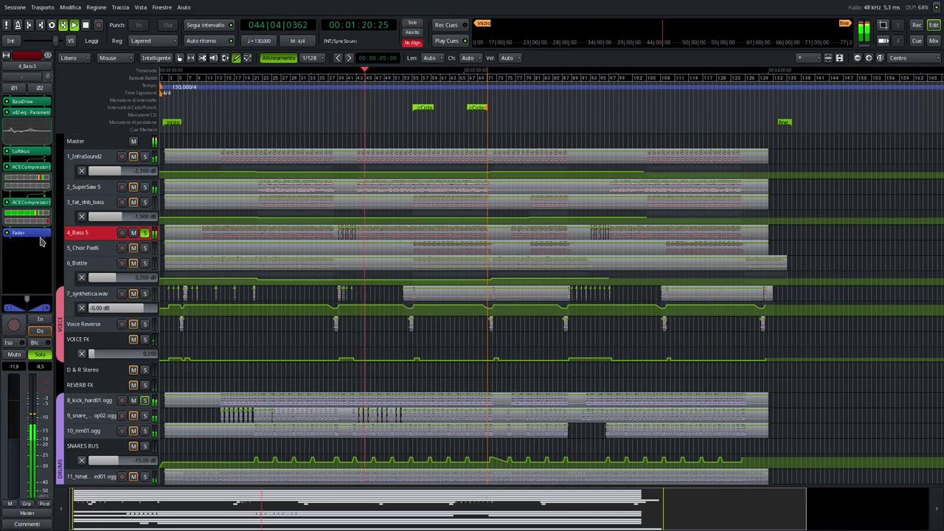
double_click(29, 167)
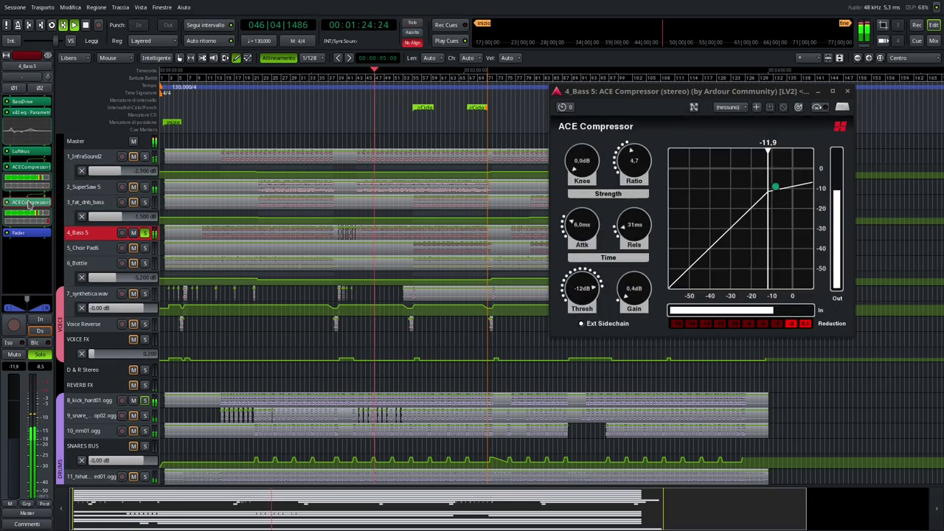
click(847, 92)
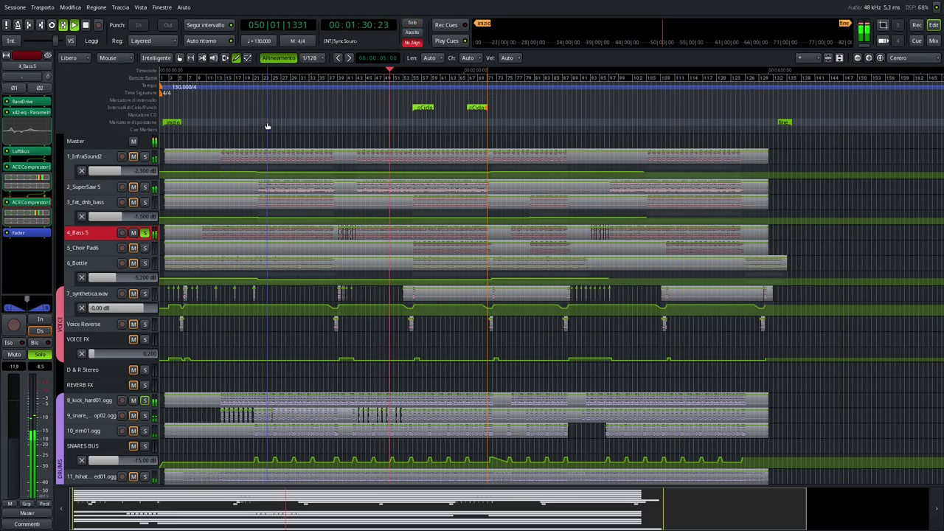
Solo 5_Choir Pad6 instead of 4_Bass 5 and restart playback from about bar 55 with the Choir Pad track selected
key(space)
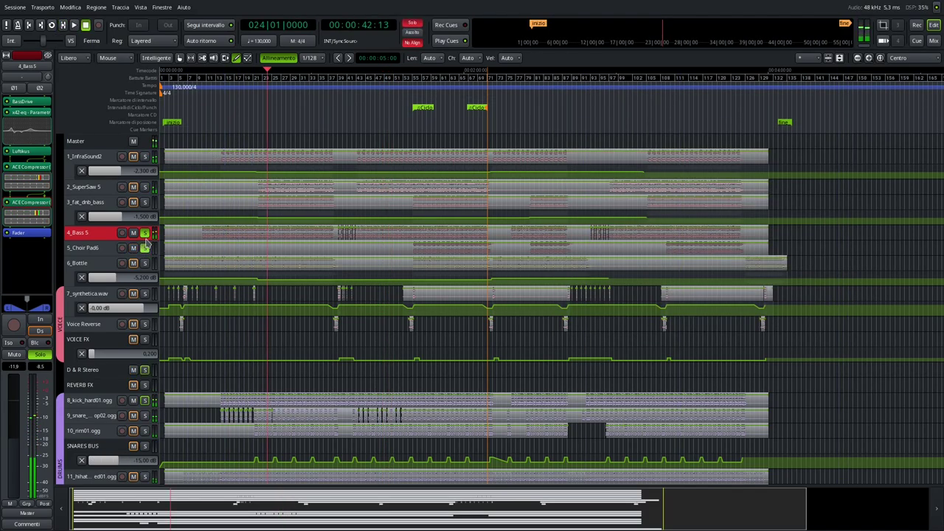
click(405, 107)
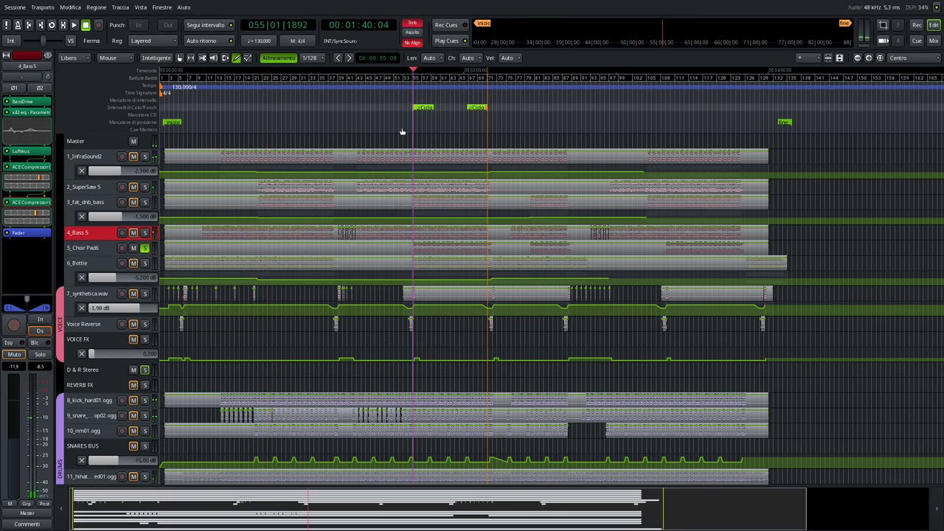
click(94, 251)
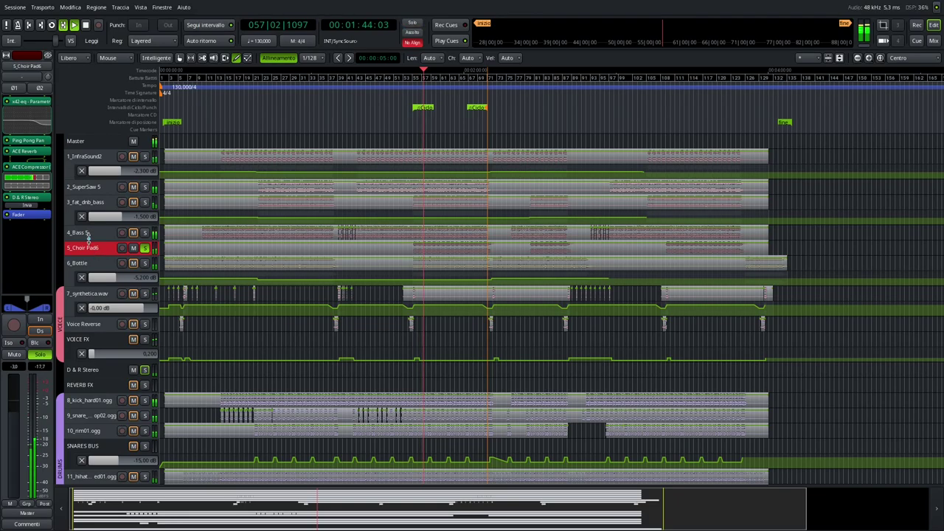
Examine the x42-eq Parametric Equalizer and Ping Pong Pan plugins on the 5_Choir Pad6 track
double_click(29, 102)
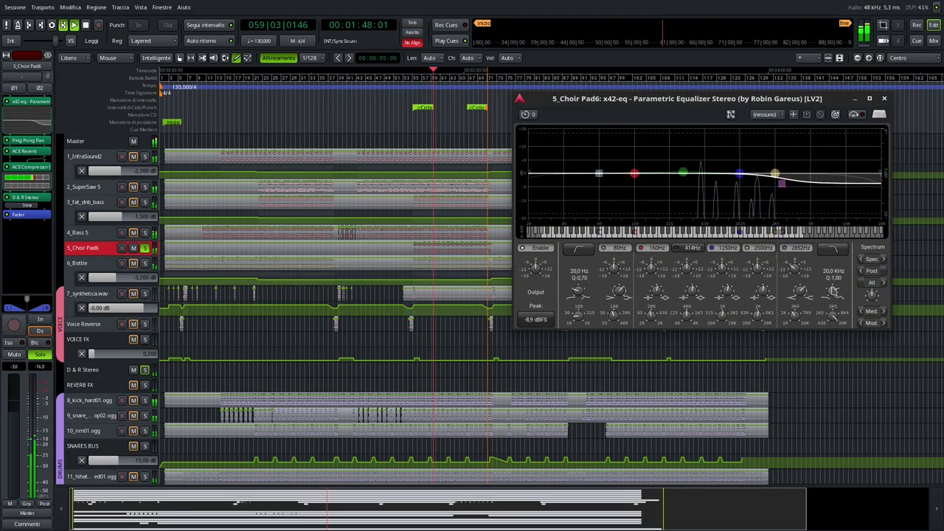
double_click(29, 140)
drag(95, 231, 613, 240)
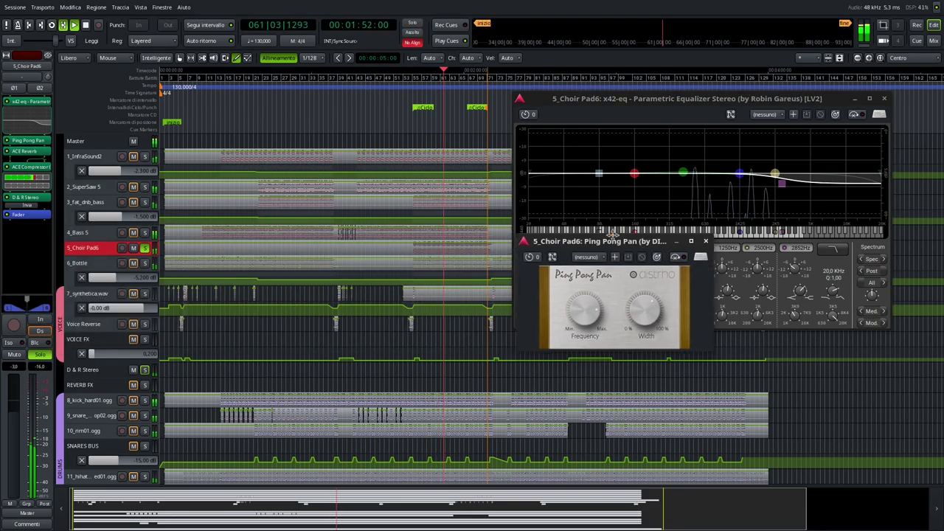
click(709, 241)
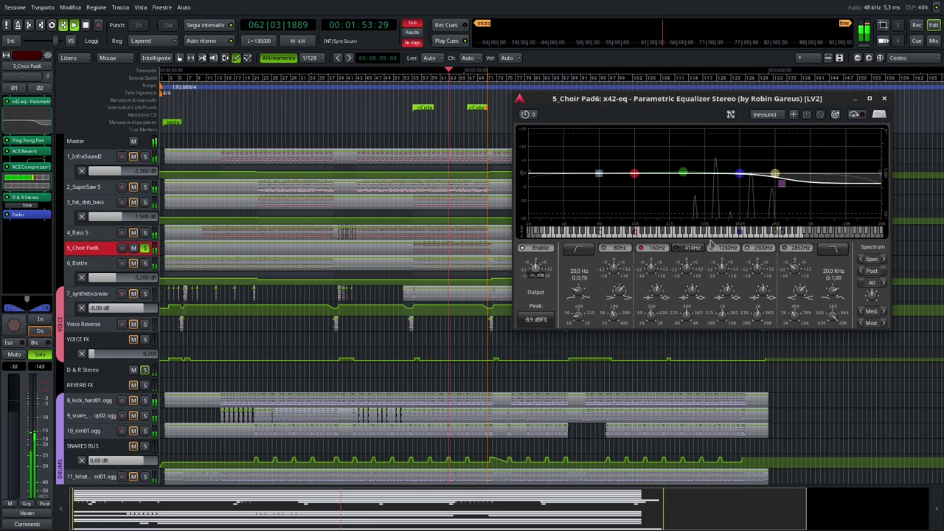
click(884, 98)
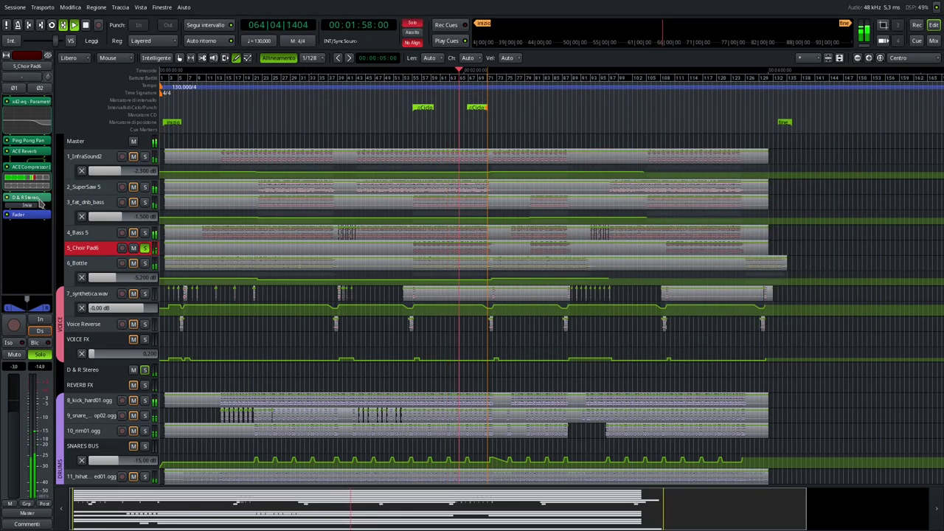
Solo 7_synthetica.wav instead of 5_Choir Pad6 and play the song from about bar 5
key(space)
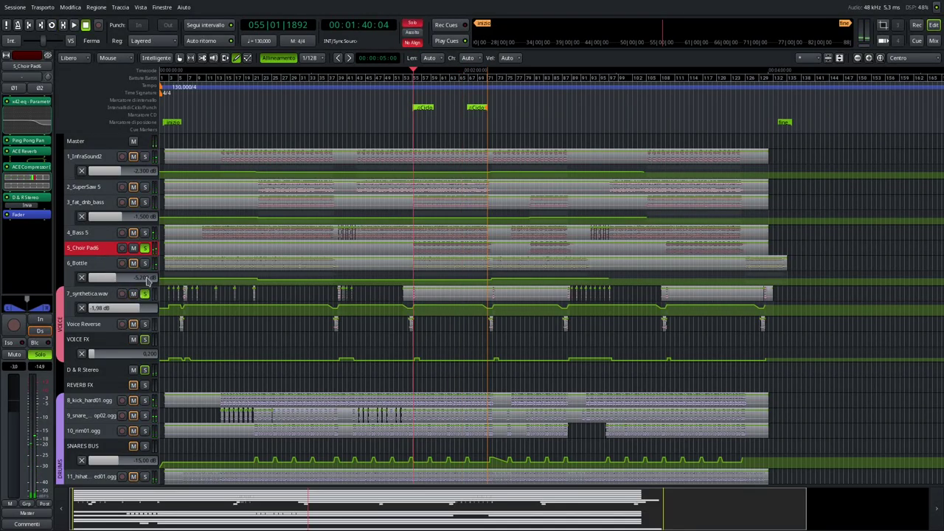
click(180, 118)
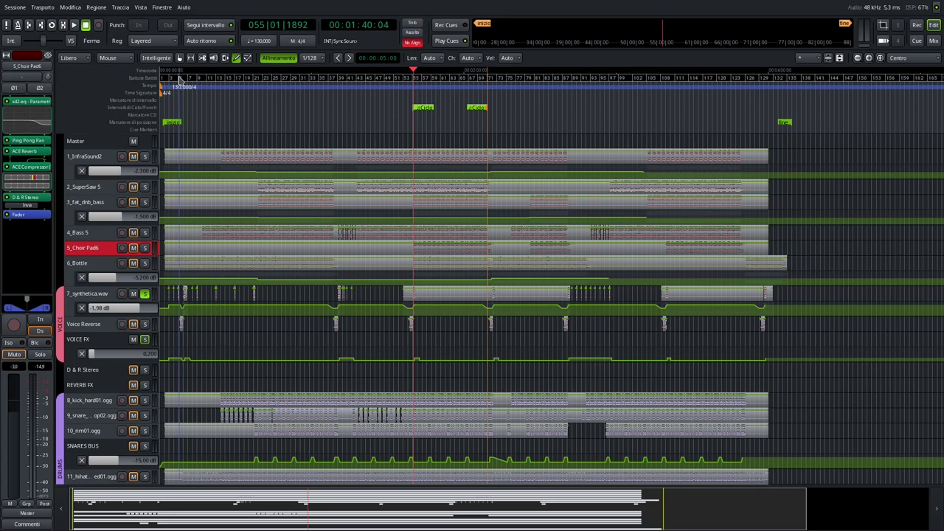
scroll(184, 292, up, 5)
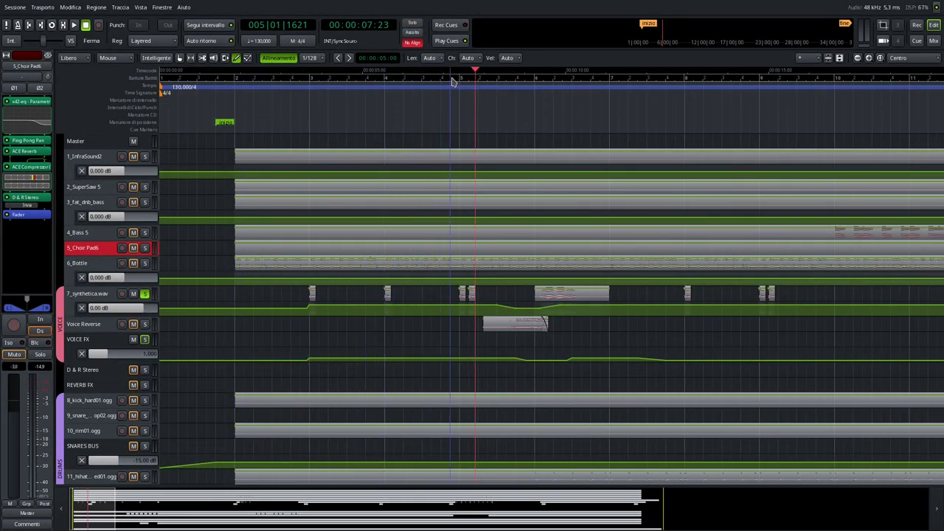
key(space)
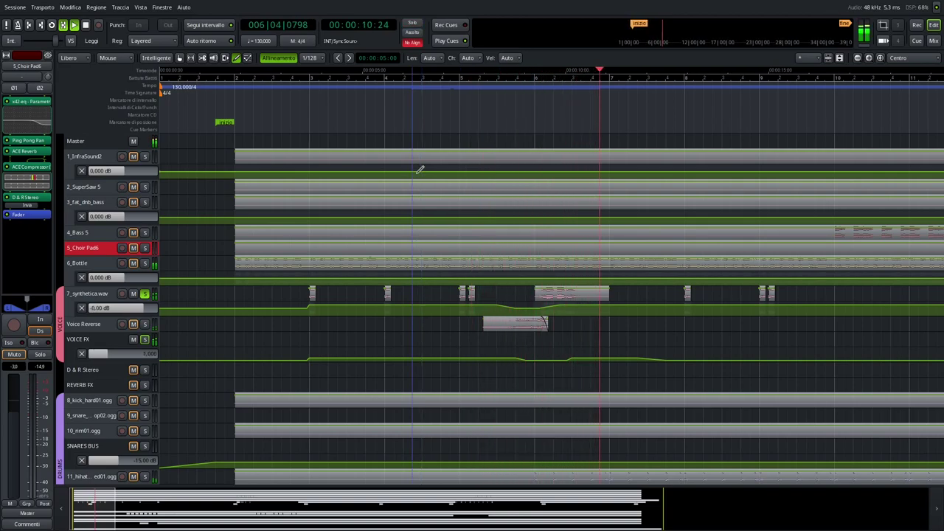
Solo Voice Reverse together with 7_synthetica.wav, replay the voice passage, and show the plugin chain of 7_synthetica.wav
key(space)
click(147, 324)
key(space)
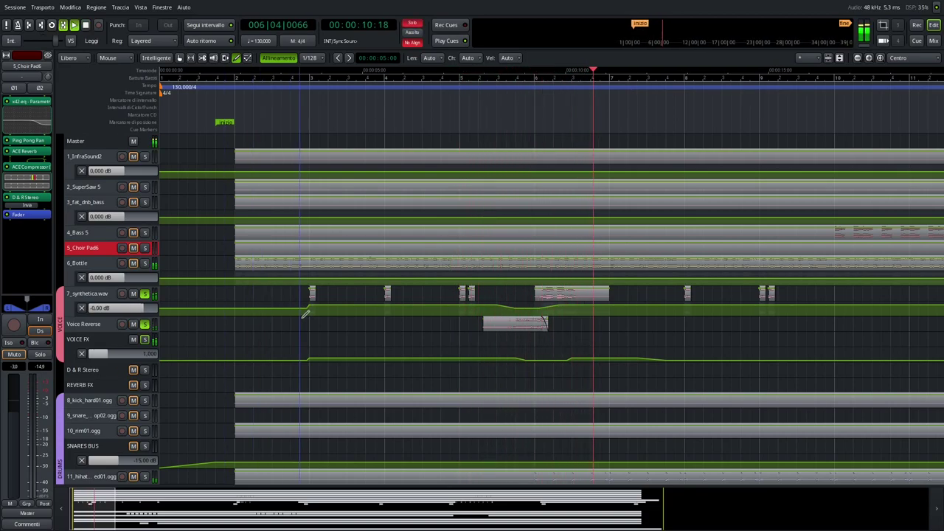
click(104, 295)
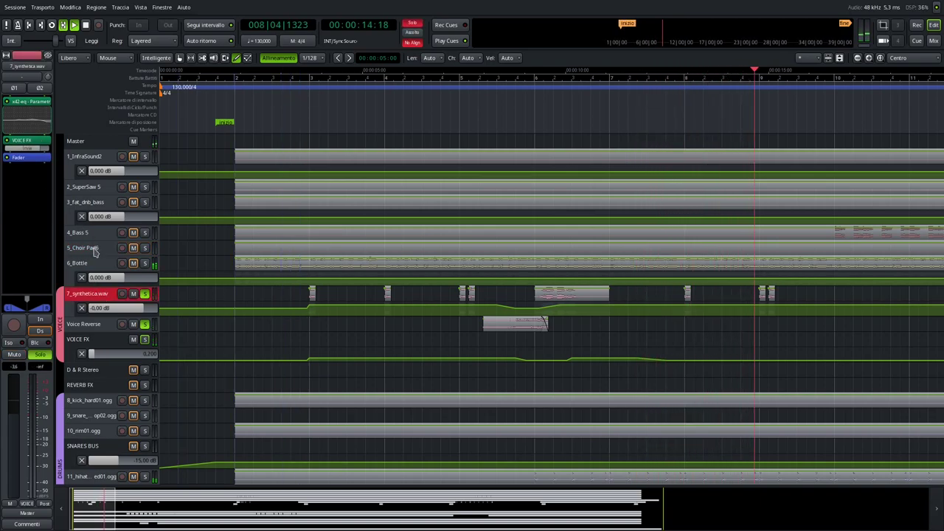
key(space)
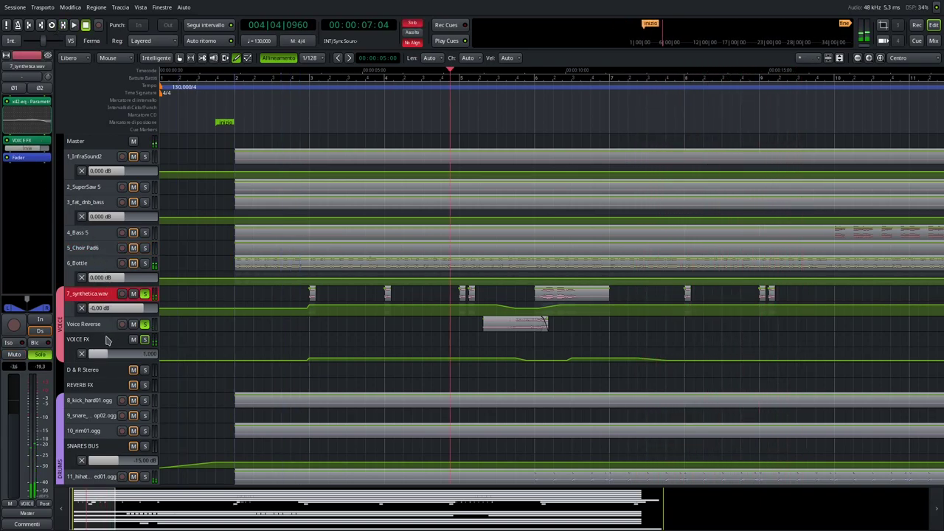
Examine the Calf Vintage Delay, Dragonfly Room Reverb and EQ10Q Stereo plugins on the VOICE FX bus
click(107, 340)
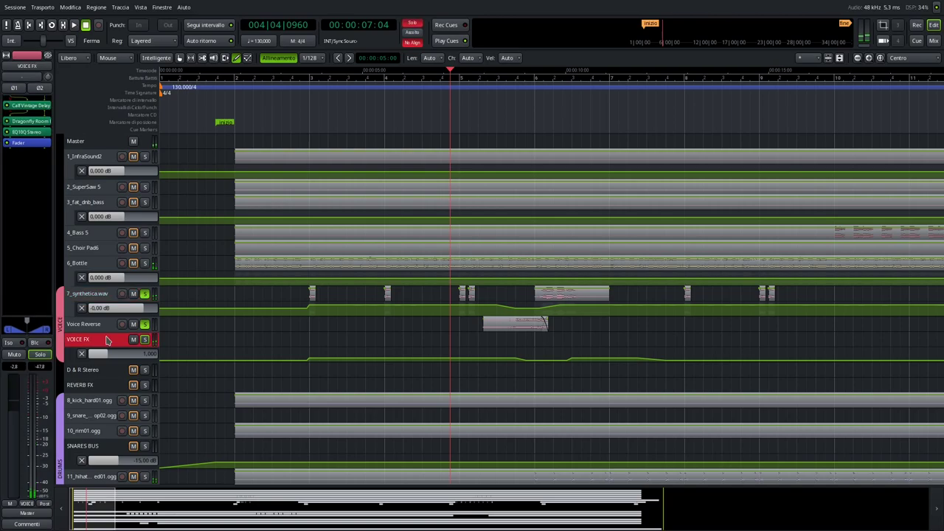
double_click(30, 106)
double_click(31, 122)
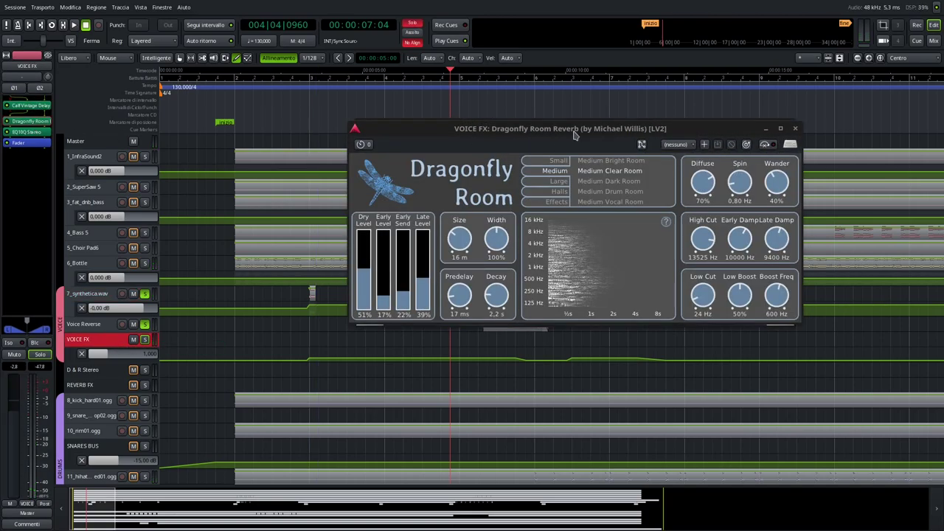
drag(583, 130, 592, 216)
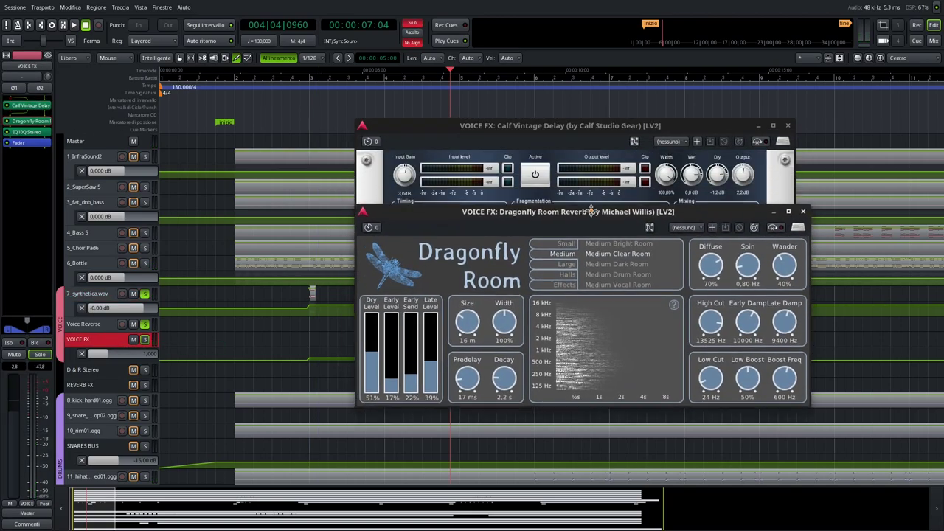
double_click(28, 132)
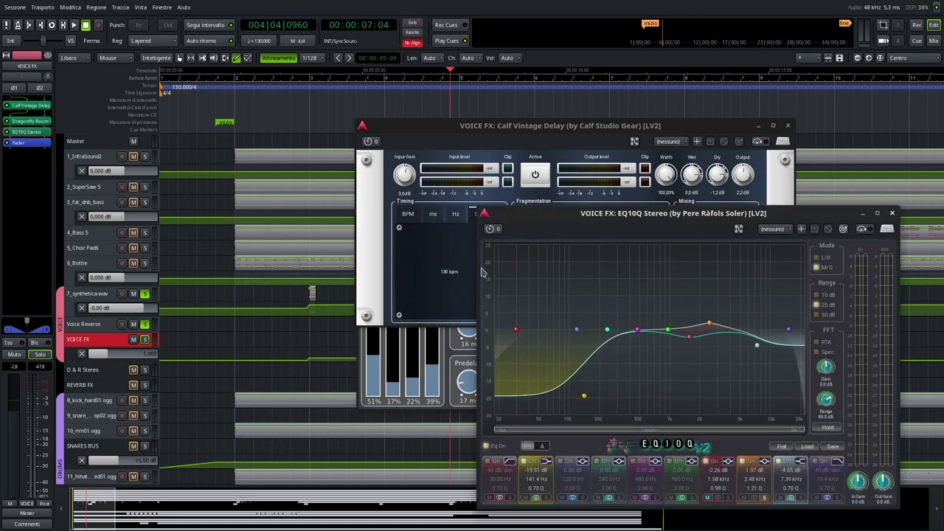
click(892, 213)
Replay the soloed voice passage while viewing the VOICE FX delay and reverb, closing both plugin windows before stopping playback
key(space)
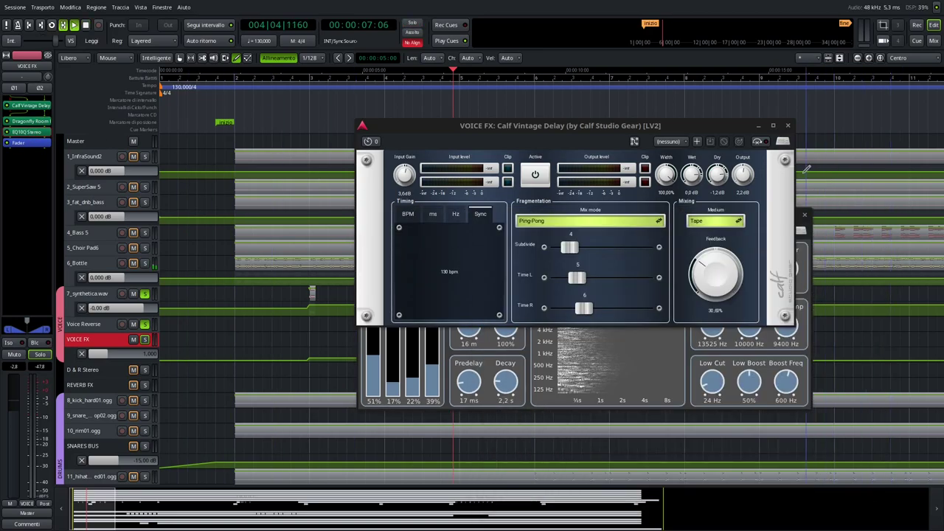
click(787, 127)
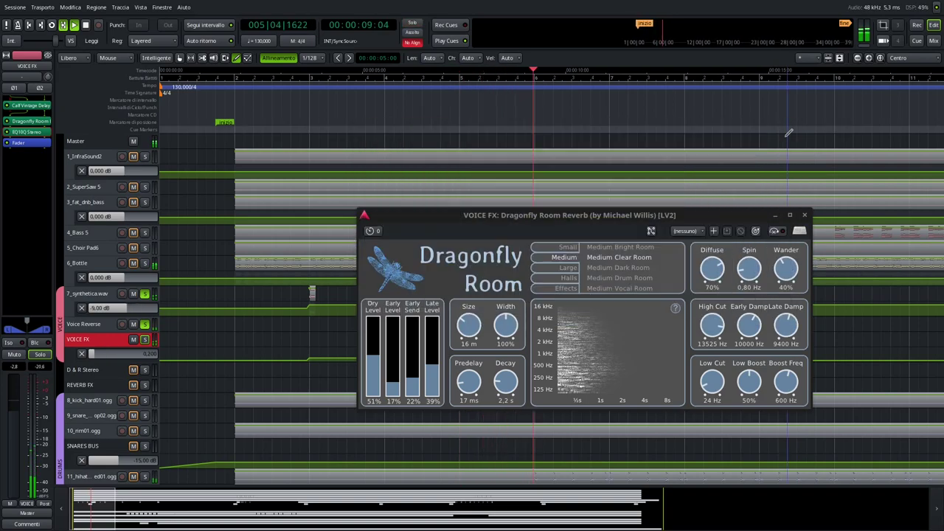
click(803, 215)
key(space)
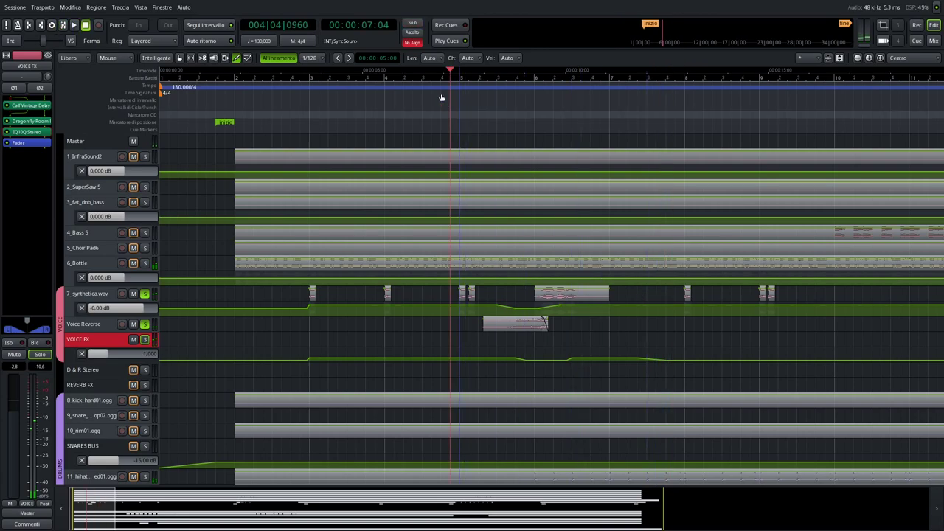
Solo the DRUMS OUT bus instead of the voice tracks and start playback with a wider stretch of the timeline in view
scroll(201, 340, down, 3)
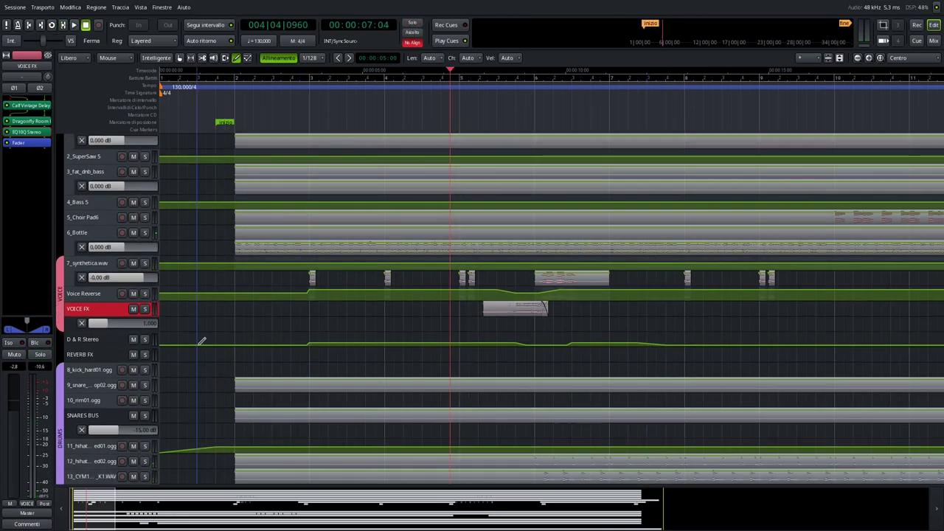
scroll(164, 413, down, 1)
click(146, 416)
key(space)
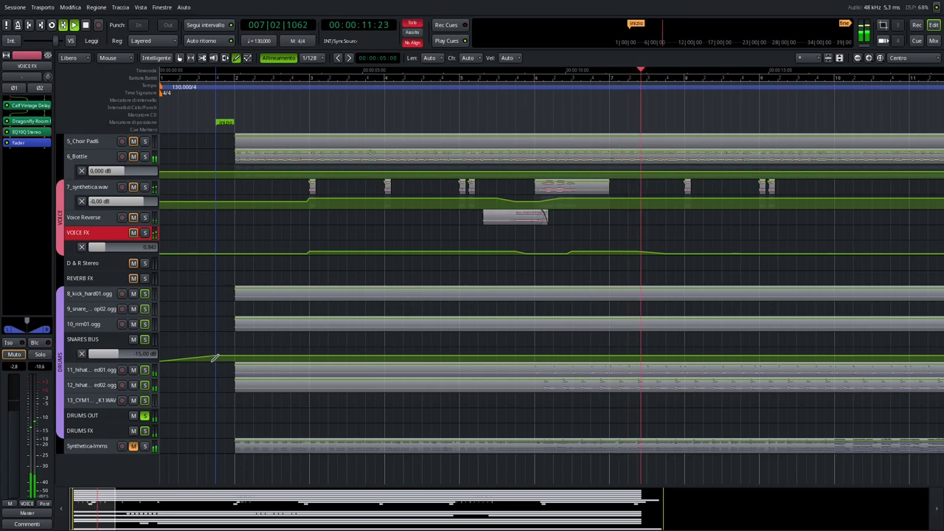
key(minus)
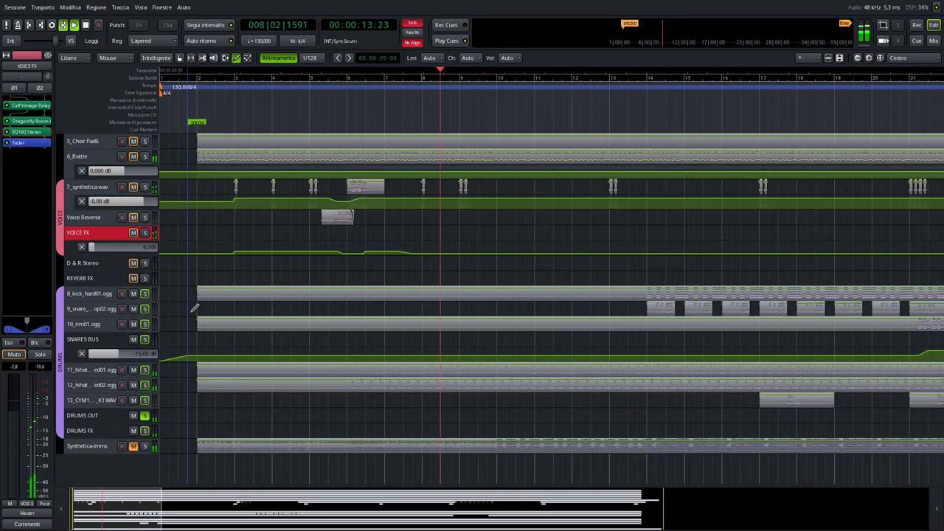
View the Ping Pong Pan plugin on the 11_hihat_closed01.ogg track
click(96, 372)
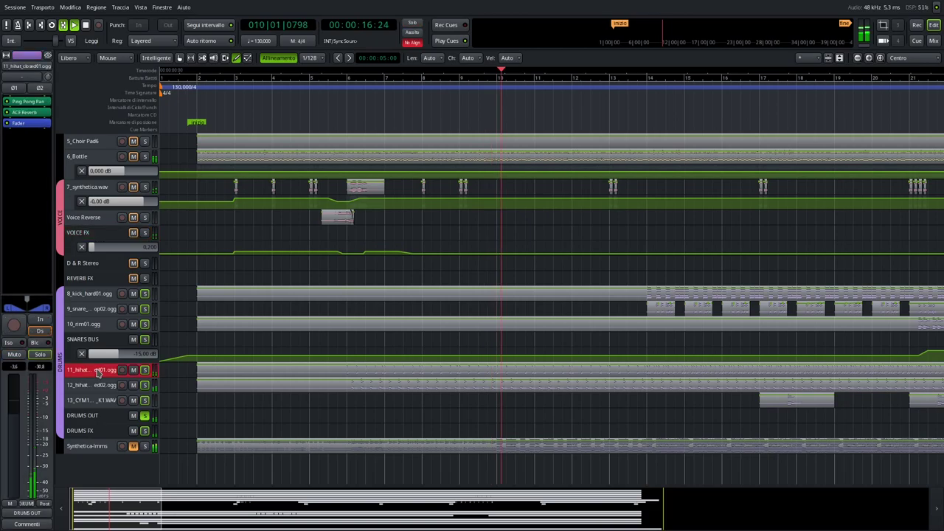
double_click(28, 101)
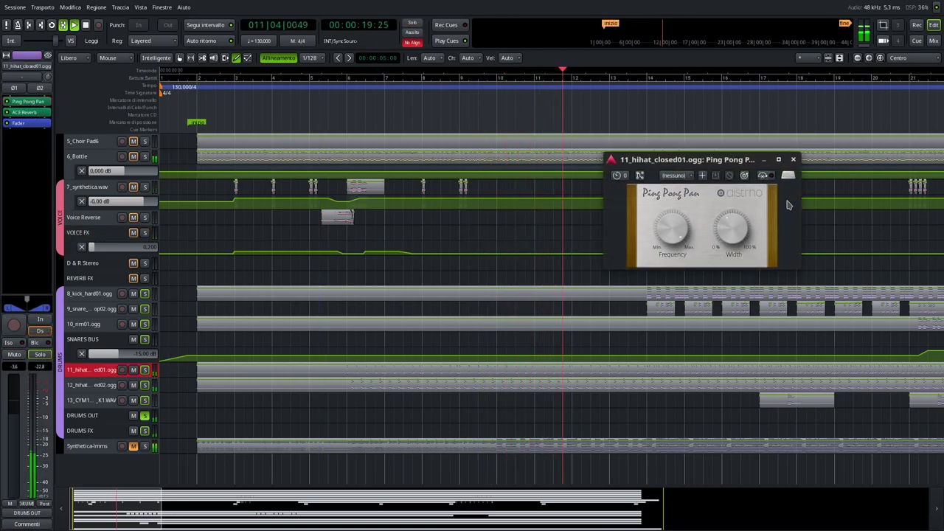
click(792, 161)
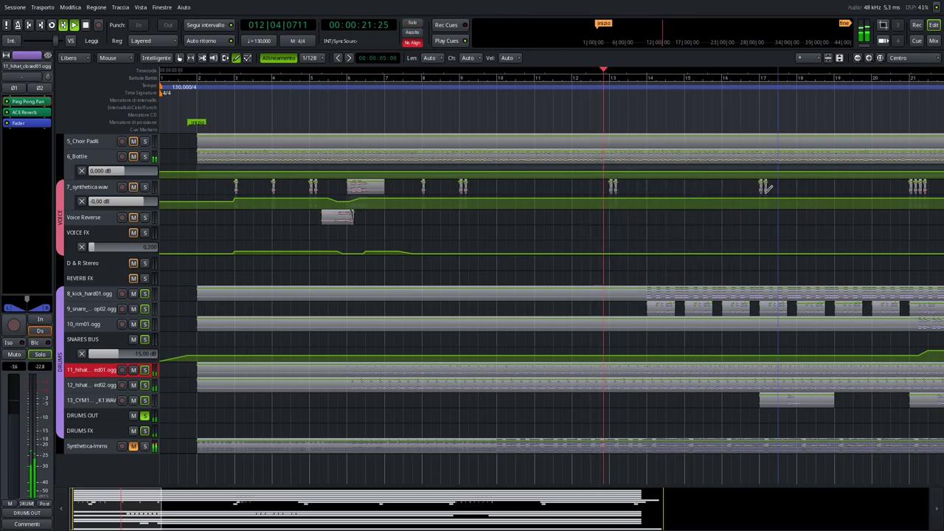
View the BassDrive plugin settings on the 8_kick_hard01.ogg track while the soloed drums play
key(minus)
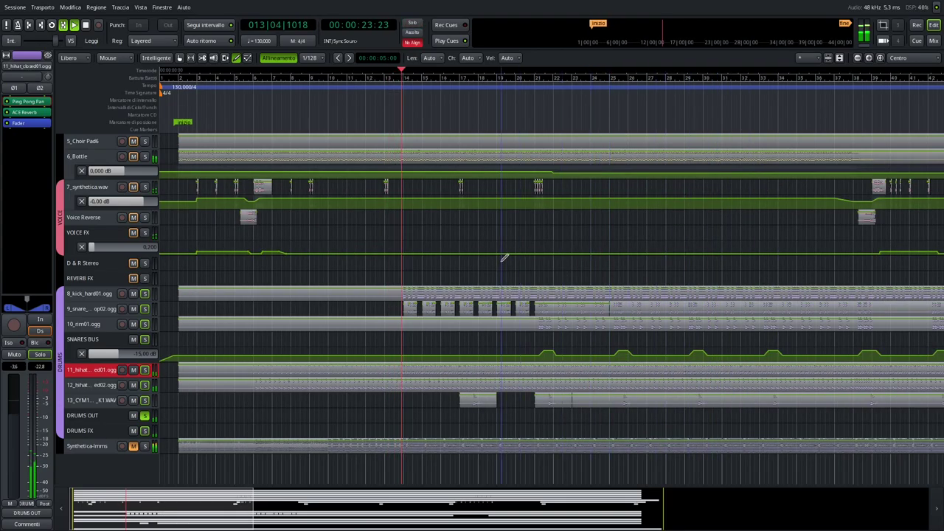
click(89, 294)
double_click(22, 116)
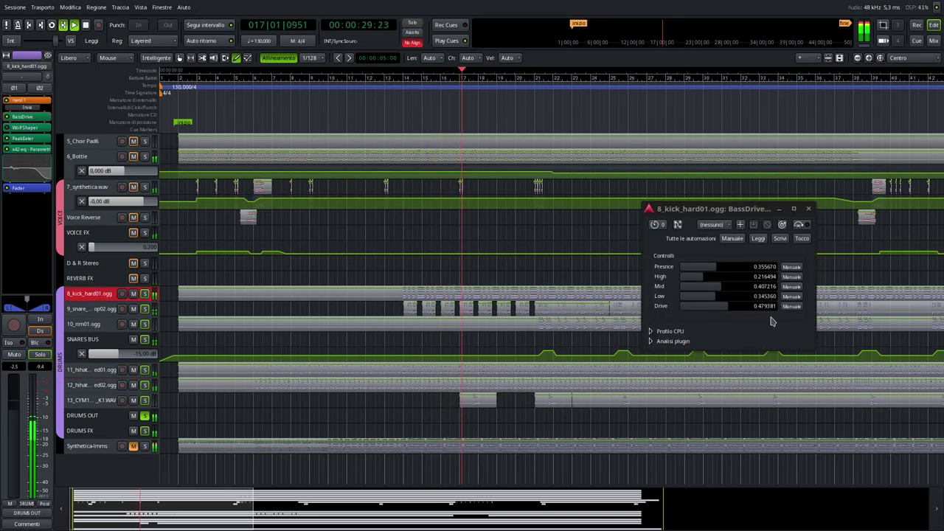
click(810, 210)
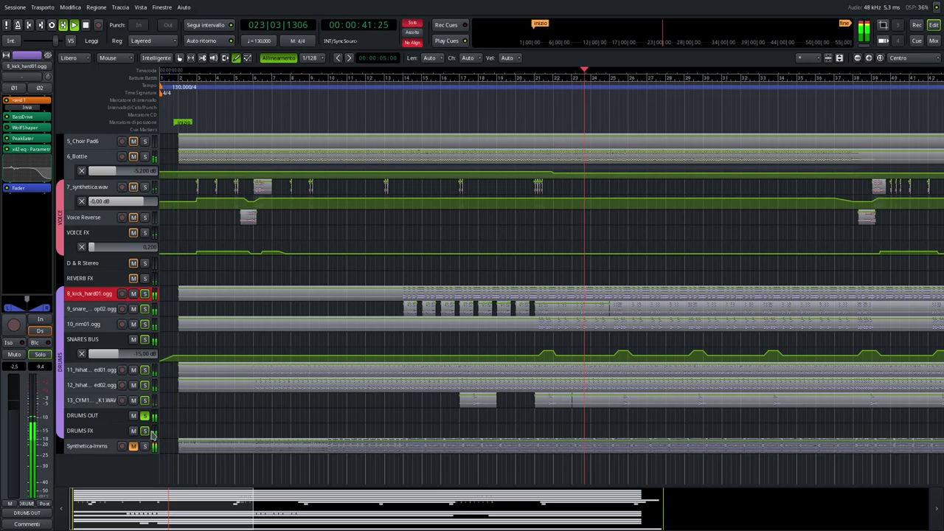
Examine the DrumSlam plugin on the DRUMS OUT bus, toggling its bypass to compare the drum sound
click(100, 415)
double_click(26, 101)
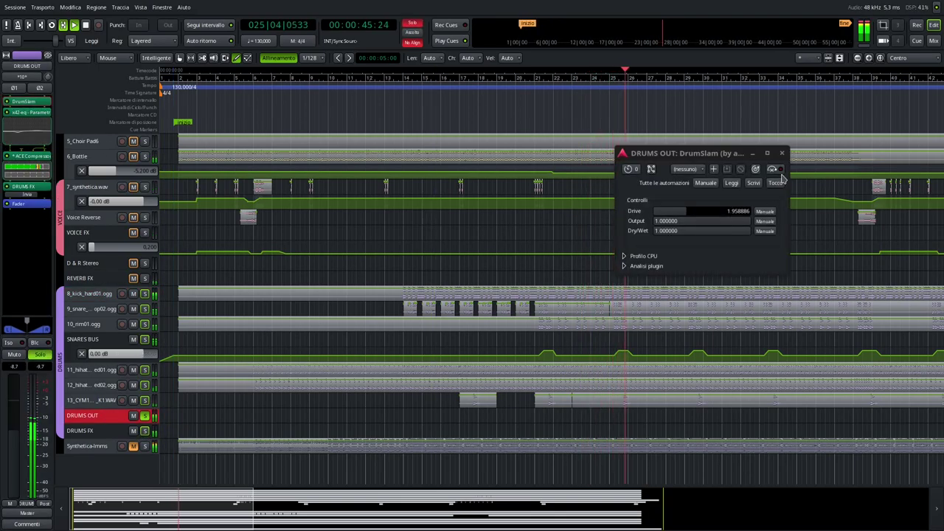
click(780, 170)
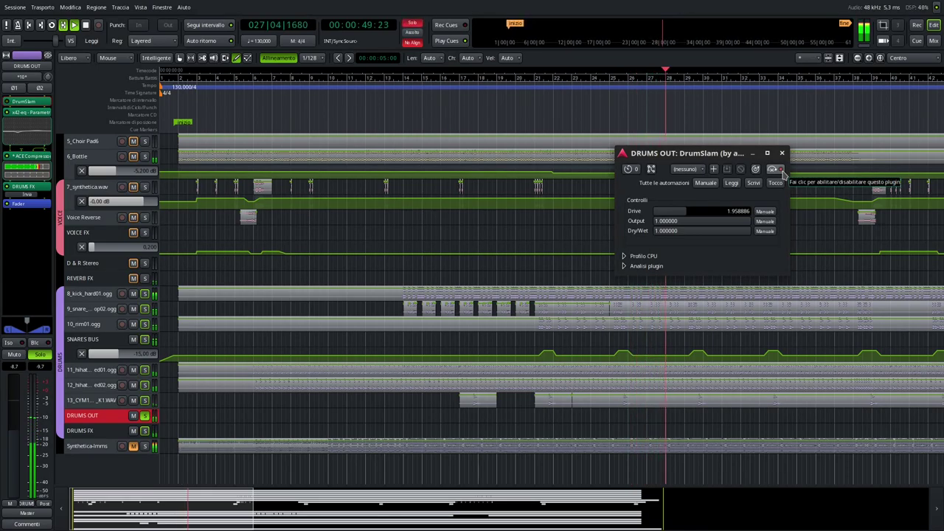
click(782, 153)
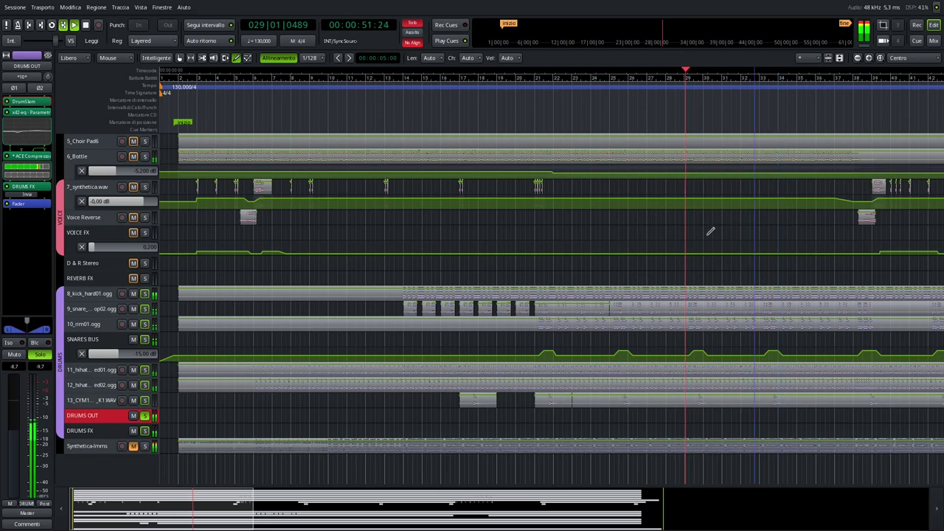
Examine the PeakEater plugin and its settings on the DRUMS FX bus
click(97, 430)
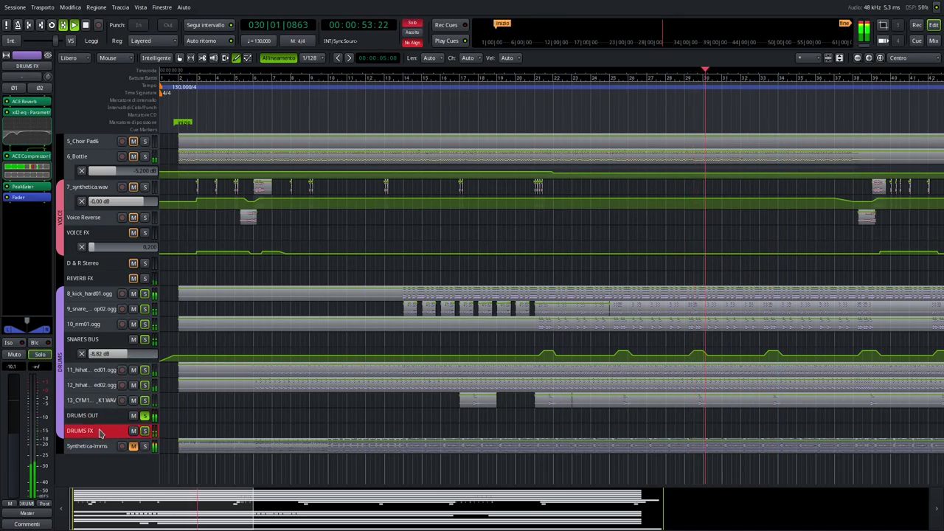
double_click(32, 187)
drag(811, 100, 561, 96)
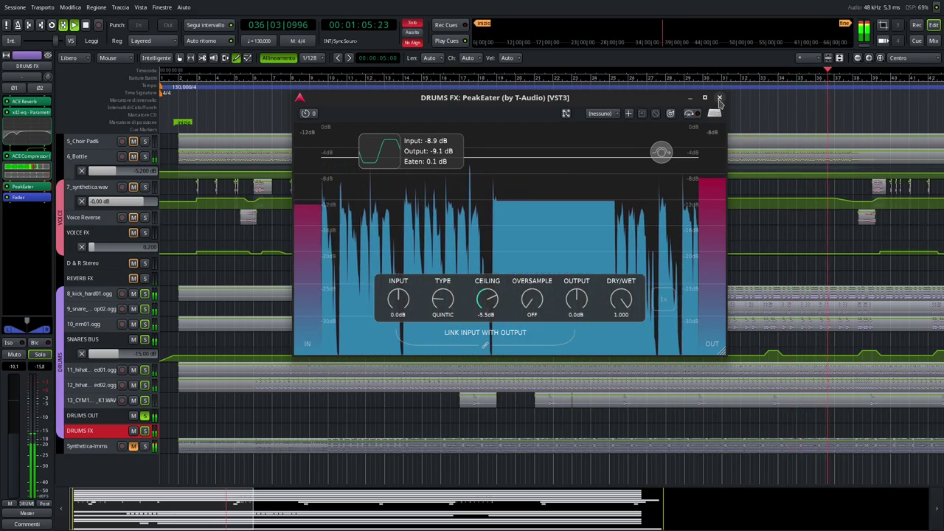
key(alt+F4)
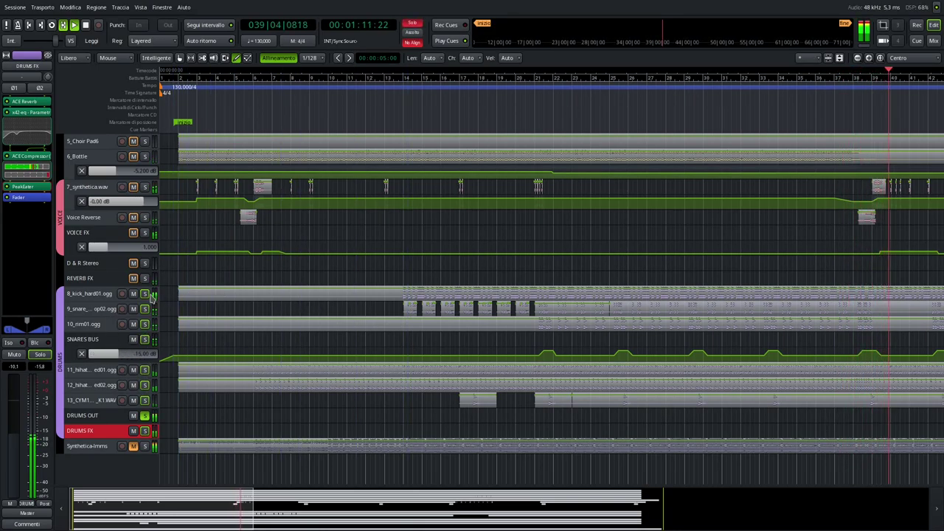
Solo the 8_kick_hard01.ogg track within the drums and stop playback after listening
click(145, 293)
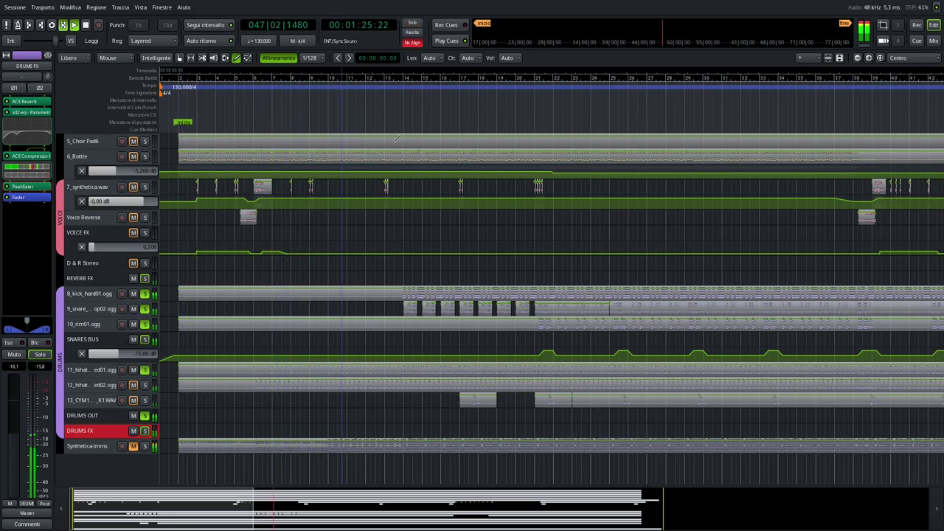
key(space)
Show the whole song and loop playback over the marked Ciclo range with the full mix
key(underscore)
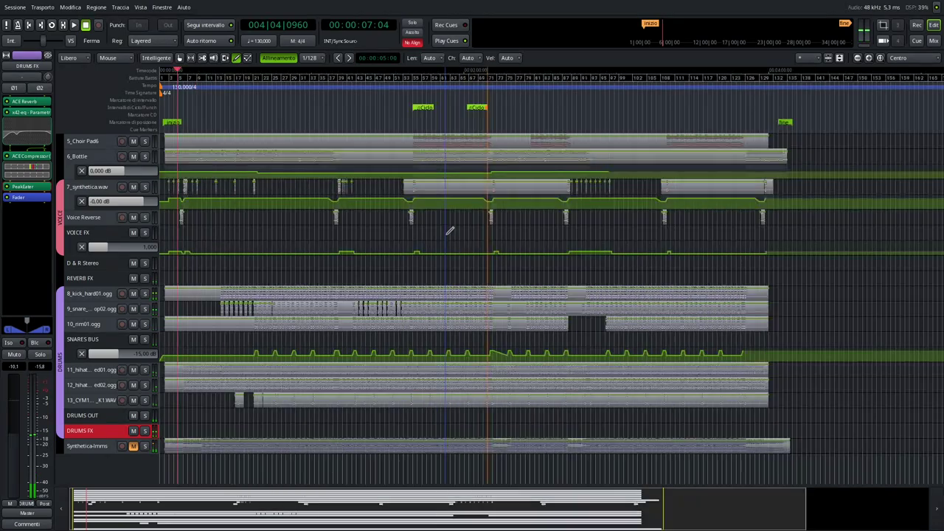
key(l)
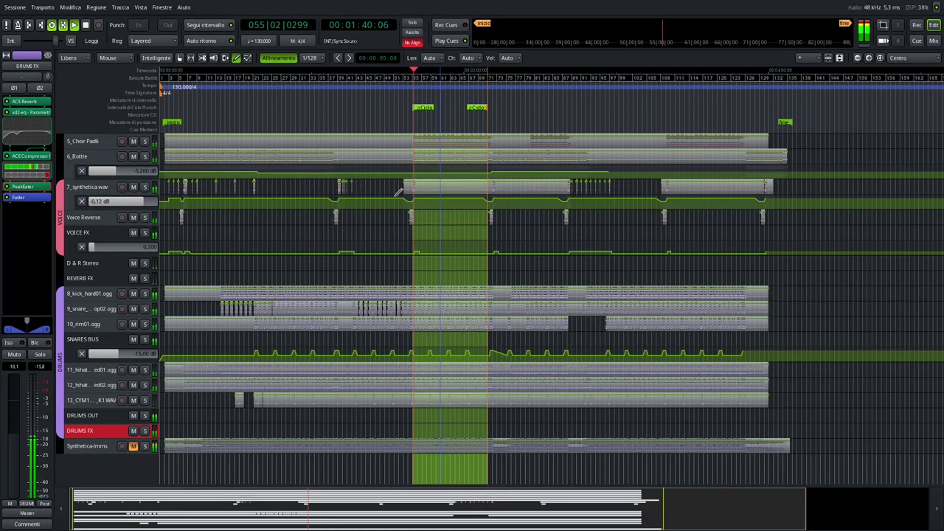
Examine the x42-eq parametric equalizer and the ACE Compressor on the Master bus
scroll(92, 153, up, 1)
scroll(92, 151, up, 2)
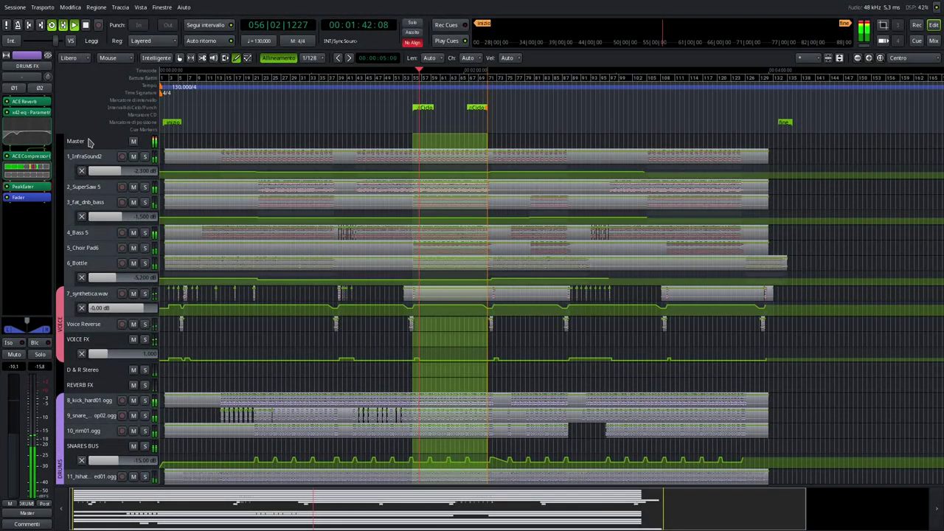
click(90, 143)
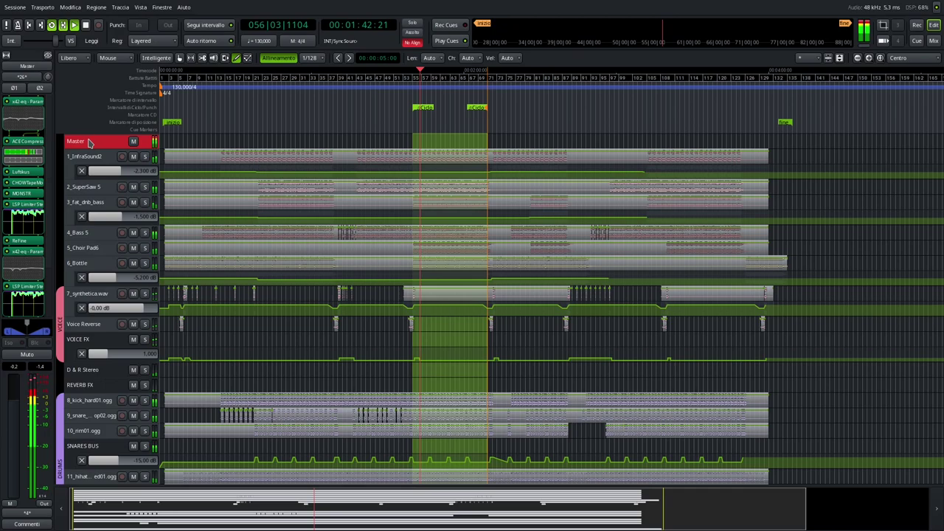
double_click(26, 103)
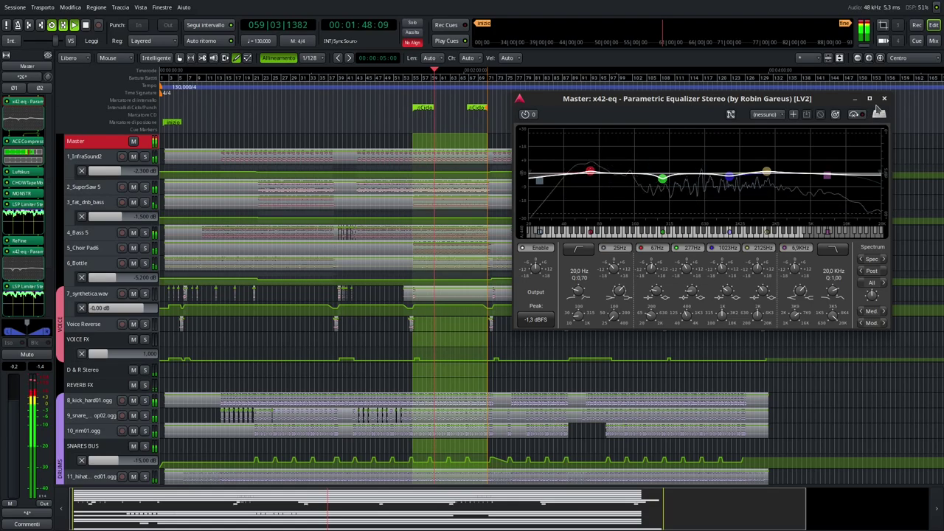
click(884, 98)
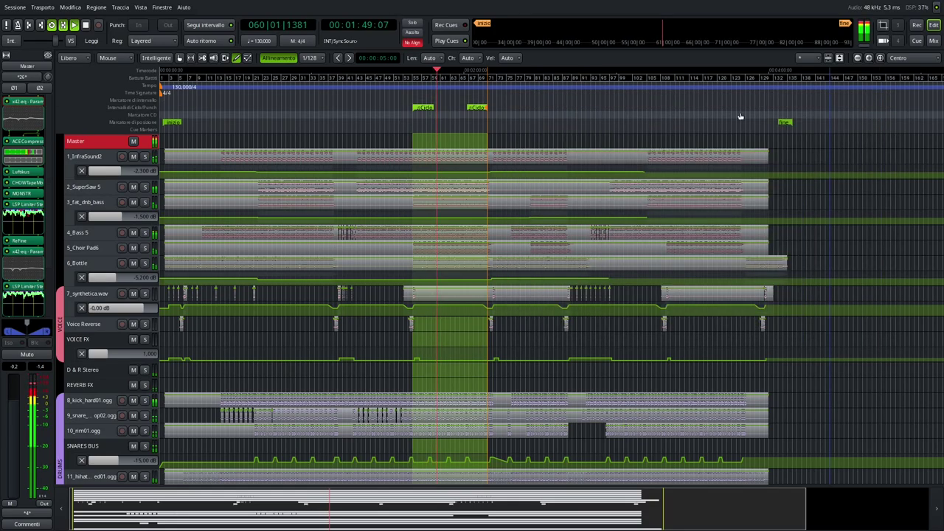
double_click(26, 142)
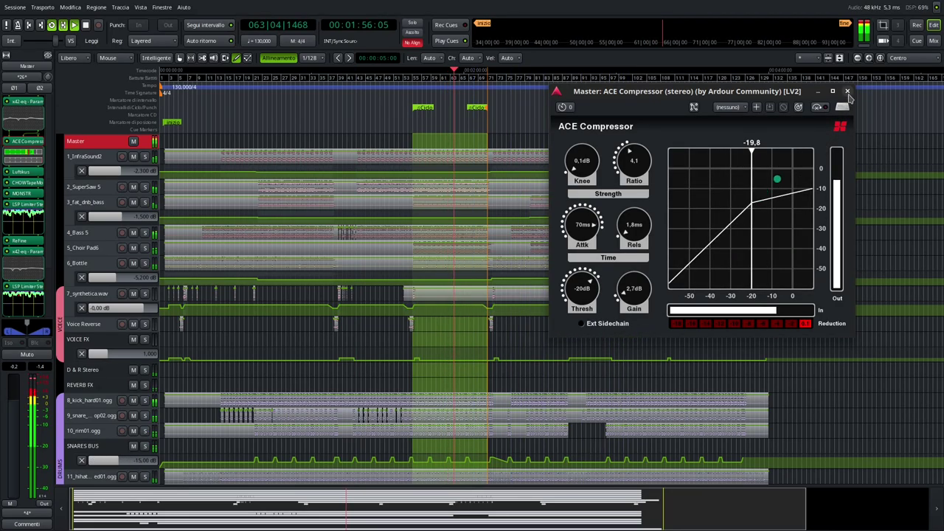
click(848, 92)
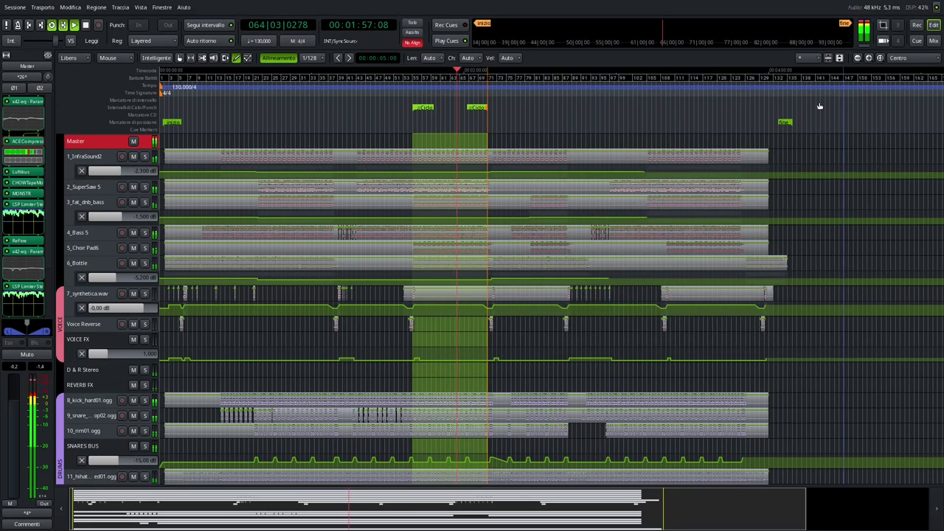
Examine the Luftikus equalizer and the CHOWTapeModel plugin on the Master bus
double_click(22, 171)
drag(720, 209, 638, 207)
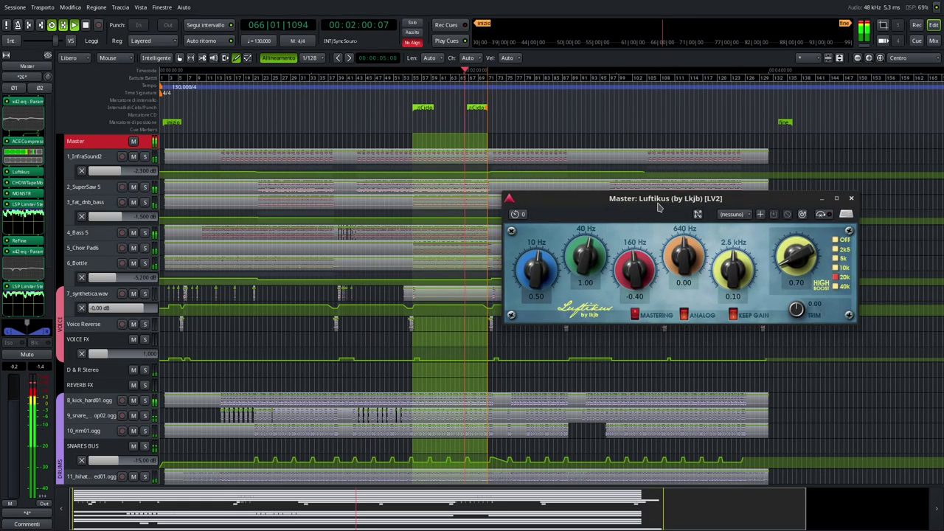
click(851, 199)
double_click(25, 183)
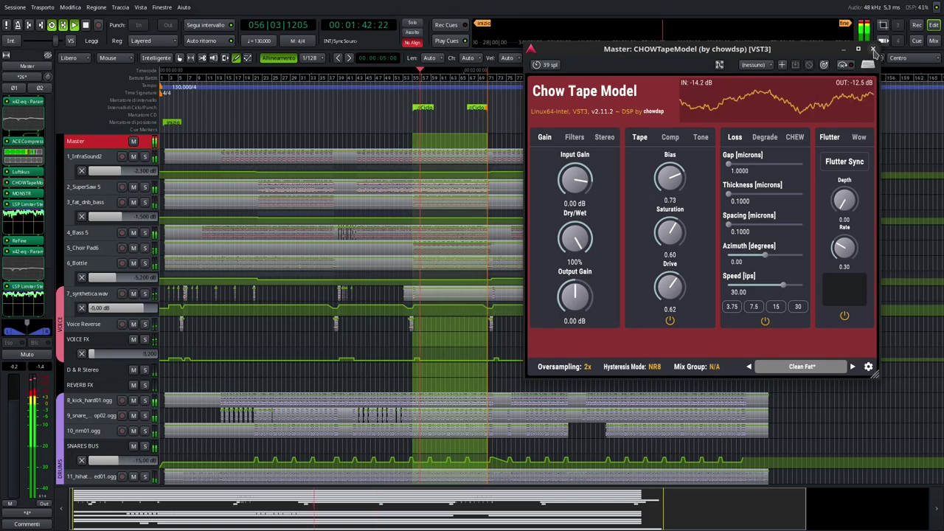
click(873, 49)
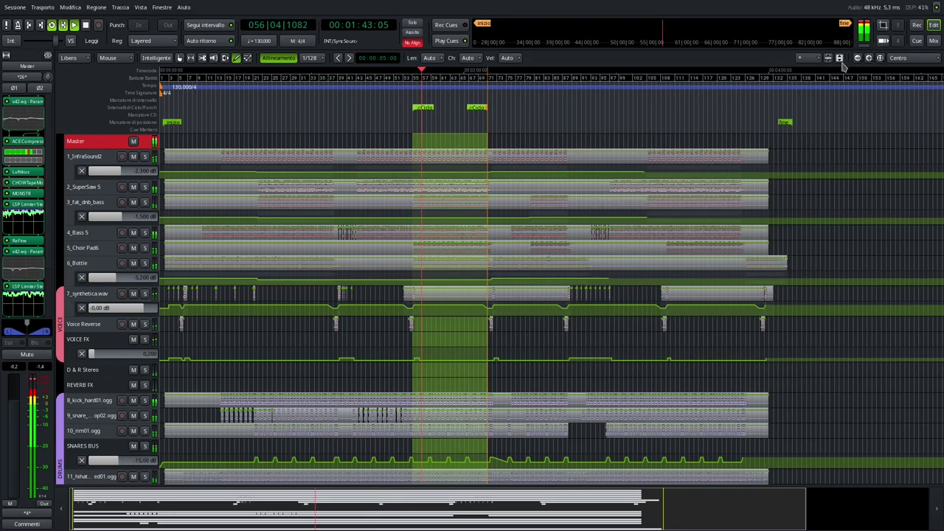
Examine the MONSTR stereo-width plugin and the first LSP Limiter Stereo on the Master bus
double_click(30, 194)
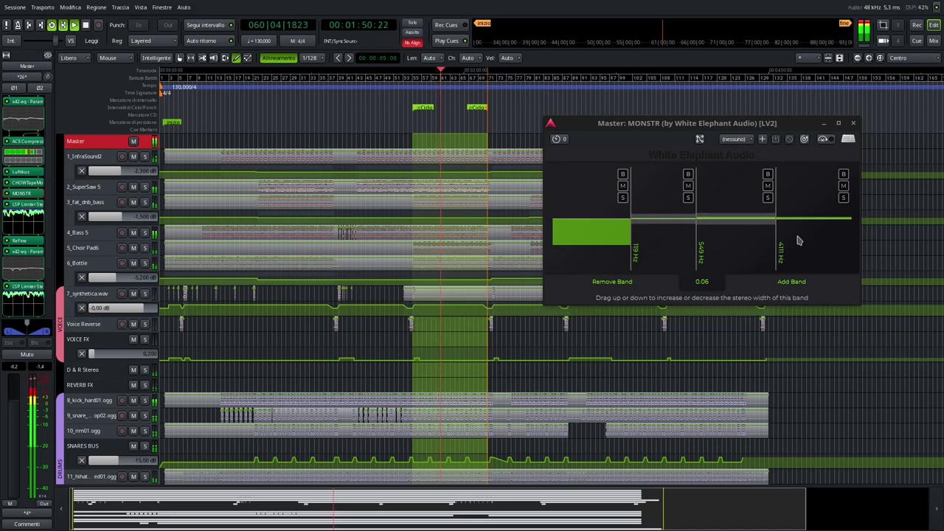
click(853, 123)
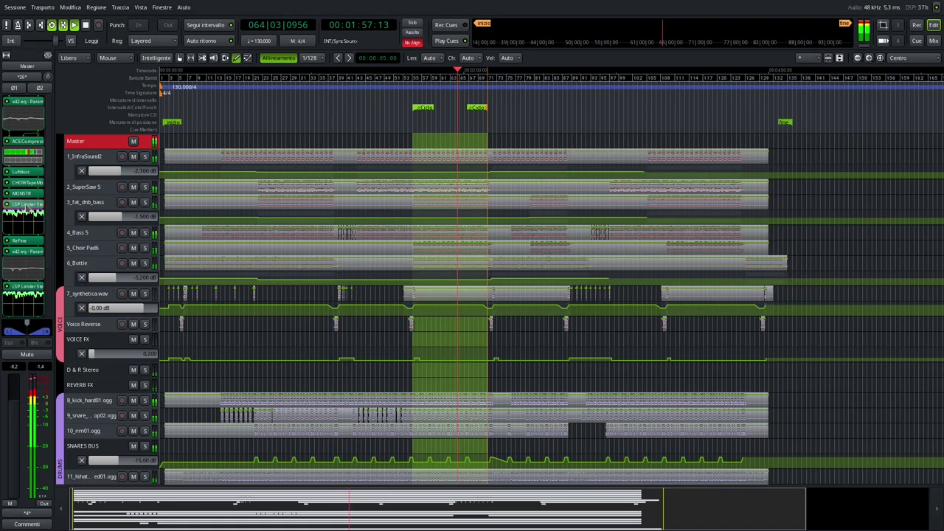
double_click(27, 206)
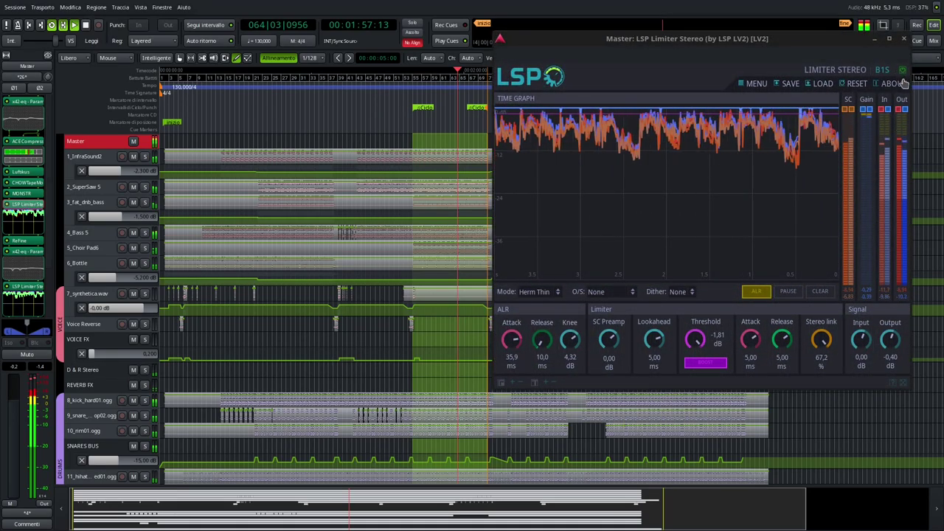
drag(844, 38, 721, 50)
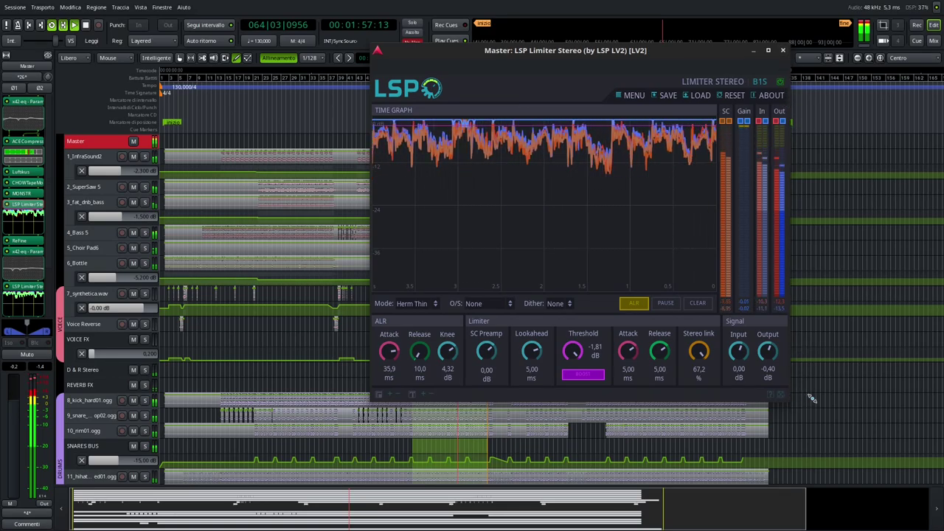
drag(811, 398, 780, 398)
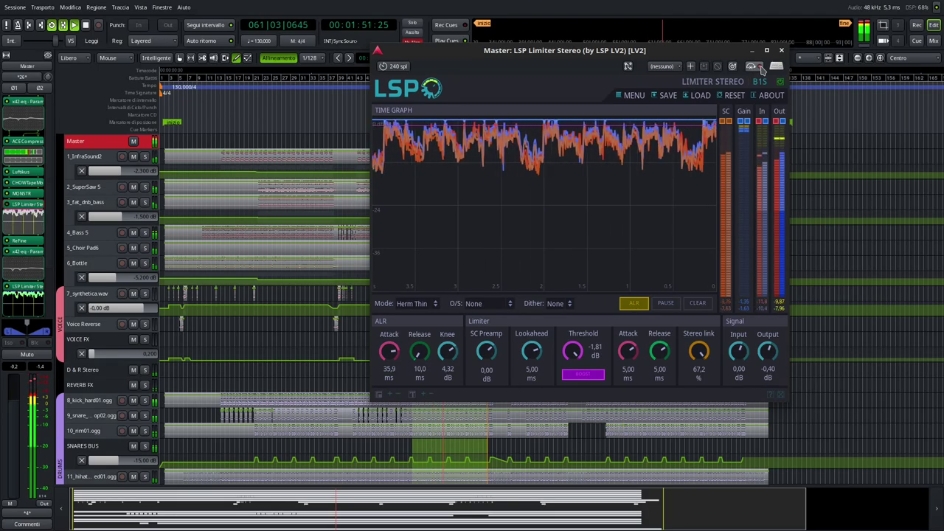
double_click(17, 223)
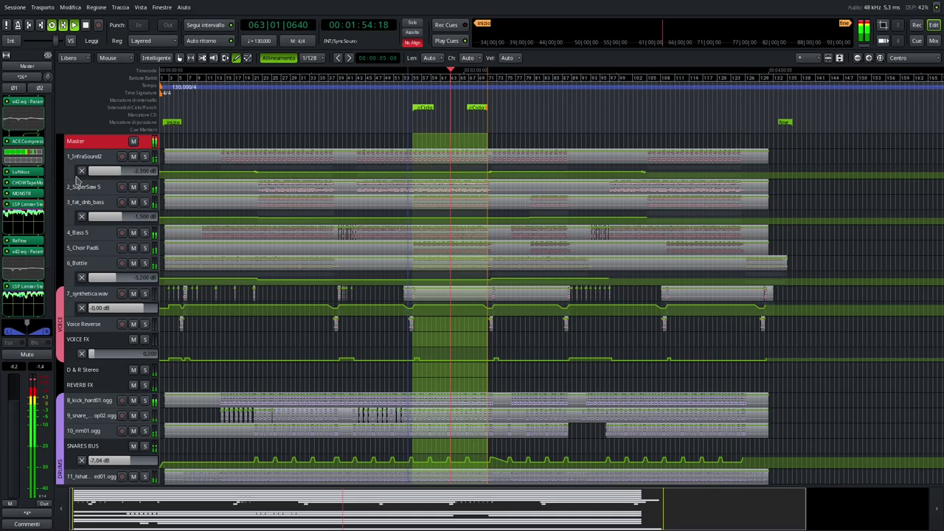
Examine the ReFine plugin on the Master bus, bypassing and re-enabling it to compare the sound
scroll(17, 224, down, 2)
double_click(29, 213)
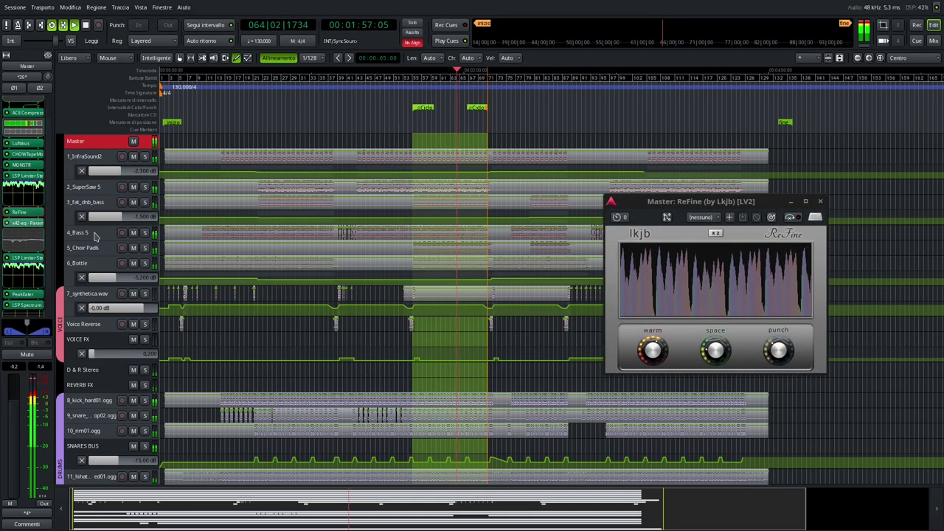
click(794, 217)
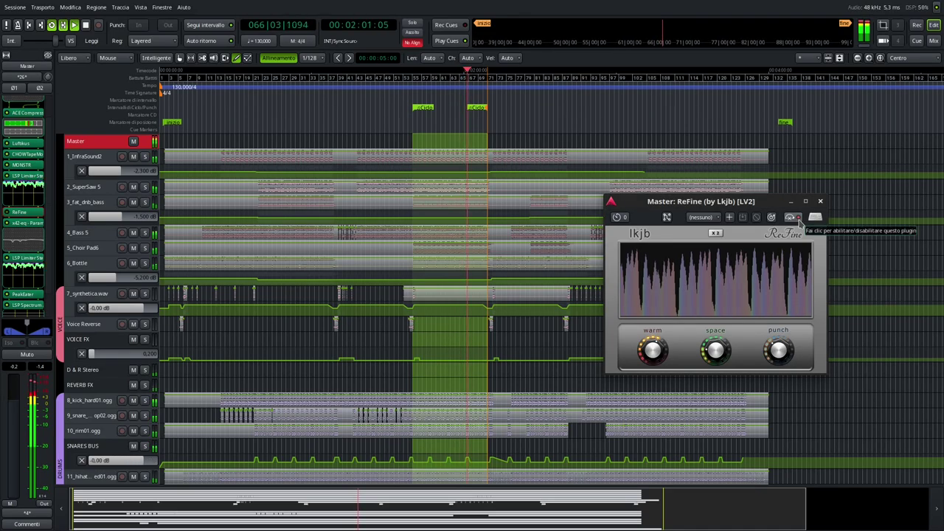
click(798, 222)
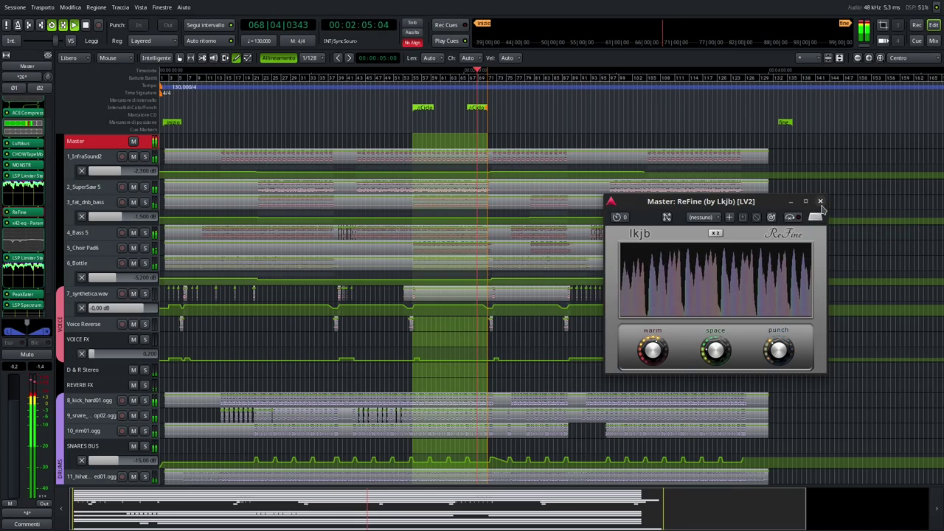
click(819, 202)
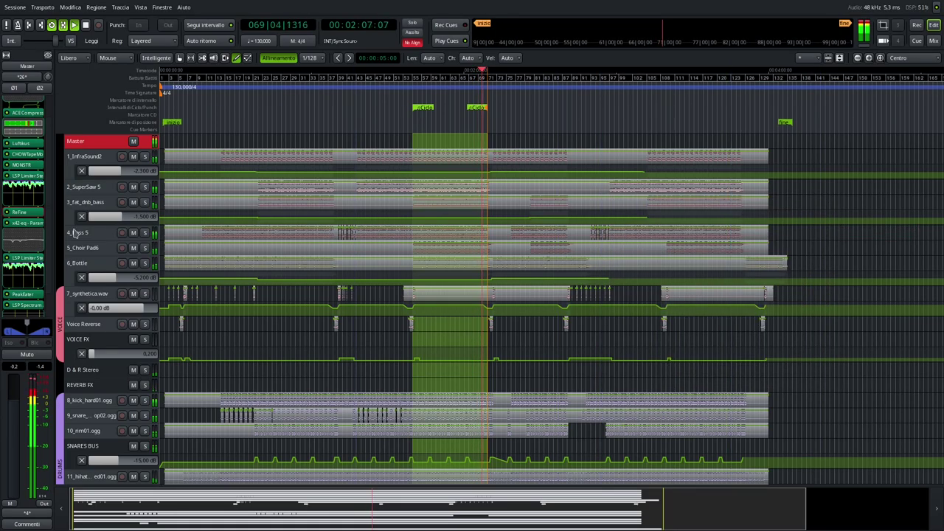
View the PeakEater plugin and its clipping settings on the Master bus
scroll(38, 275, down, 2)
double_click(28, 264)
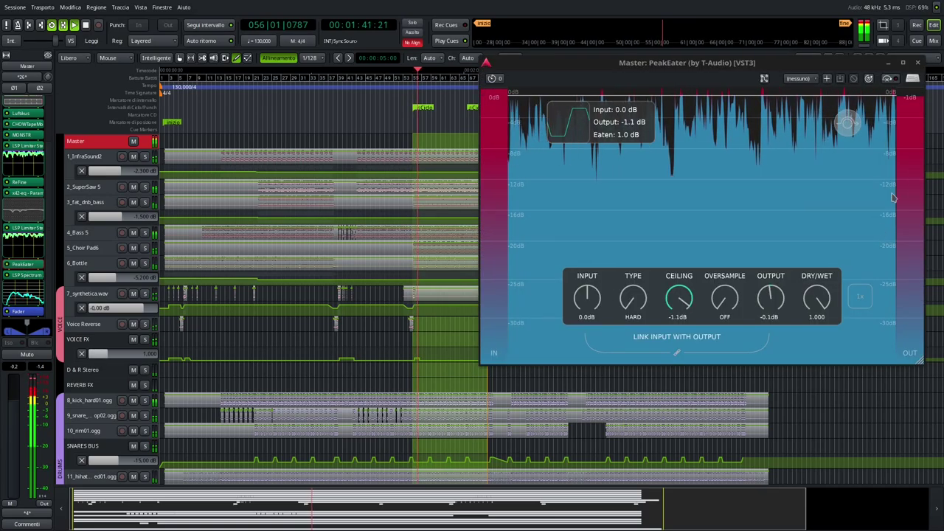
click(917, 62)
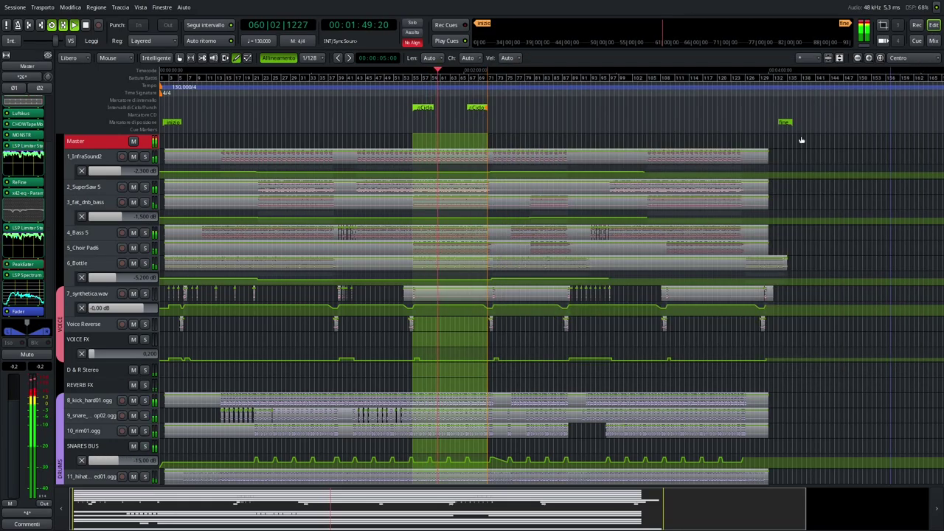
Examine the Master bus in LSP Spectrum Analyzer x2, switching between the Spectralizer and Spectralizer Stereo modes
double_click(24, 275)
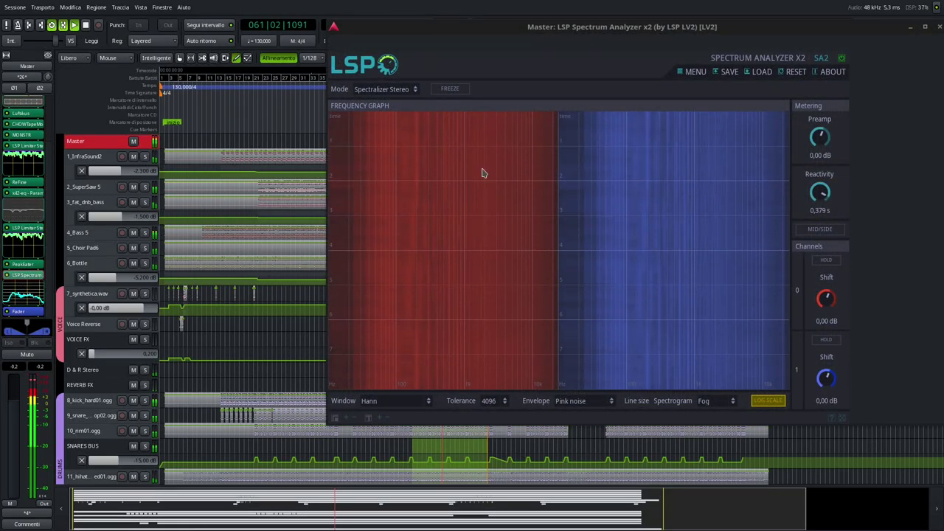
scroll(404, 92, up, 1)
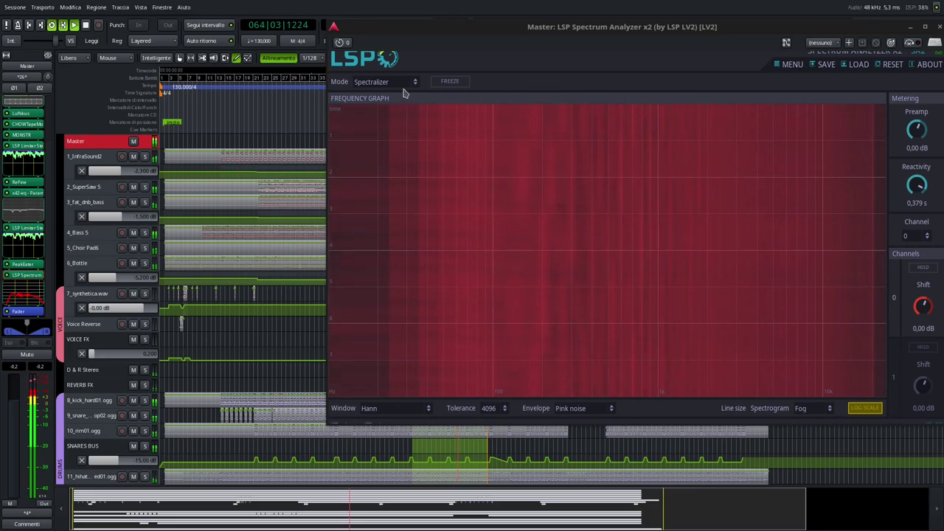
scroll(404, 87, down, 1)
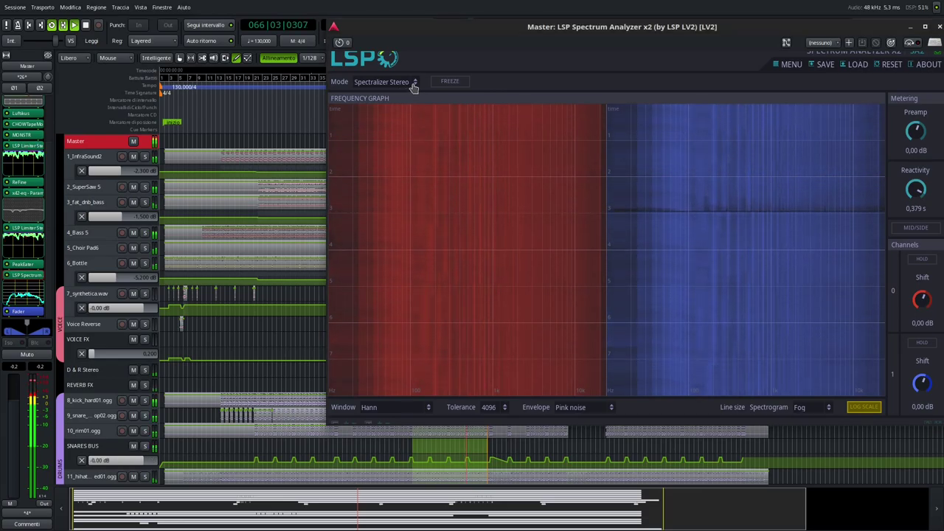
click(413, 84)
click(376, 108)
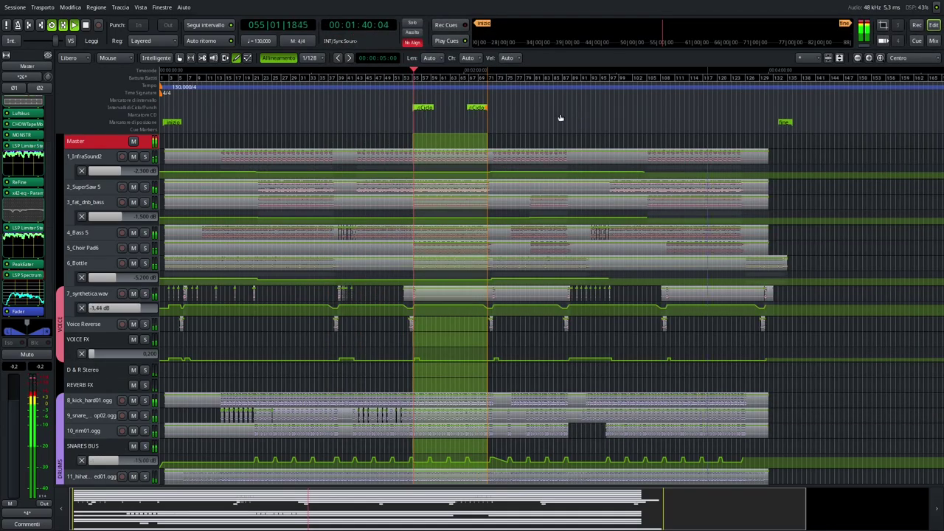
click(939, 26)
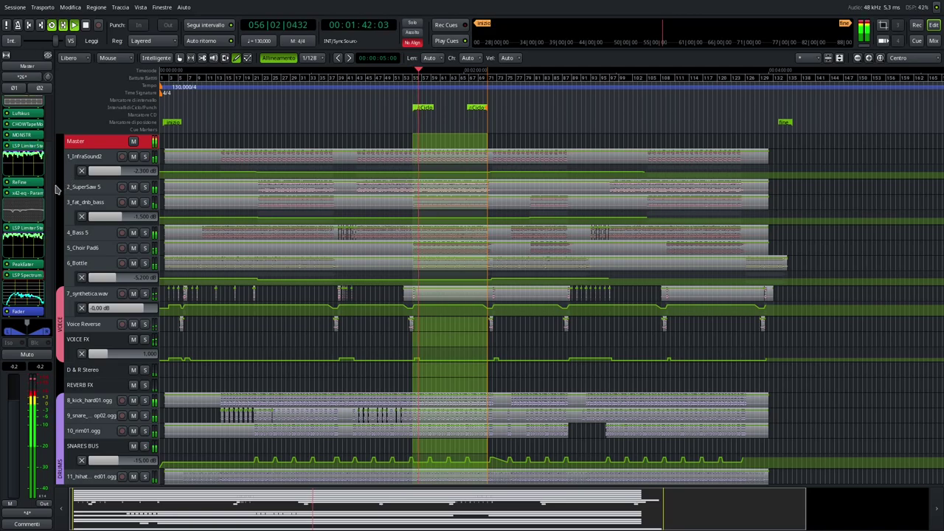
scroll(53, 214, up, 3)
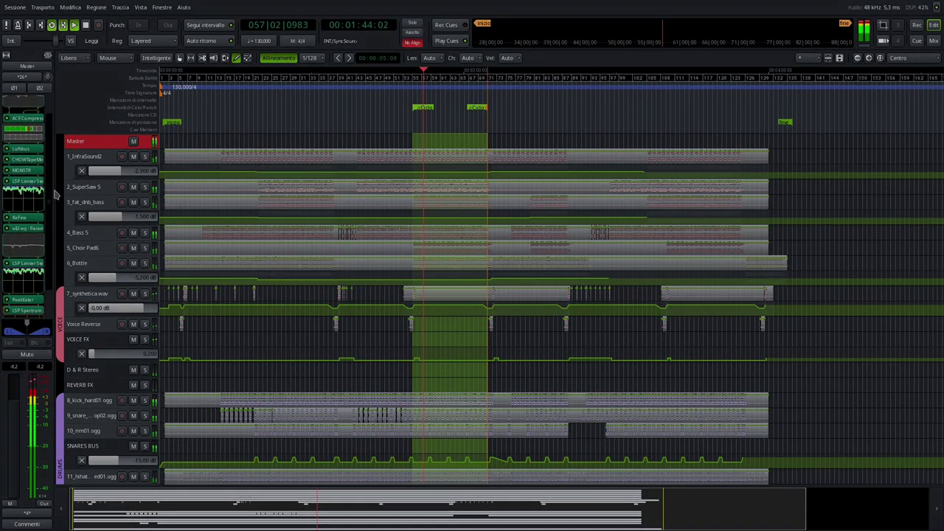
scroll(55, 192, down, 3)
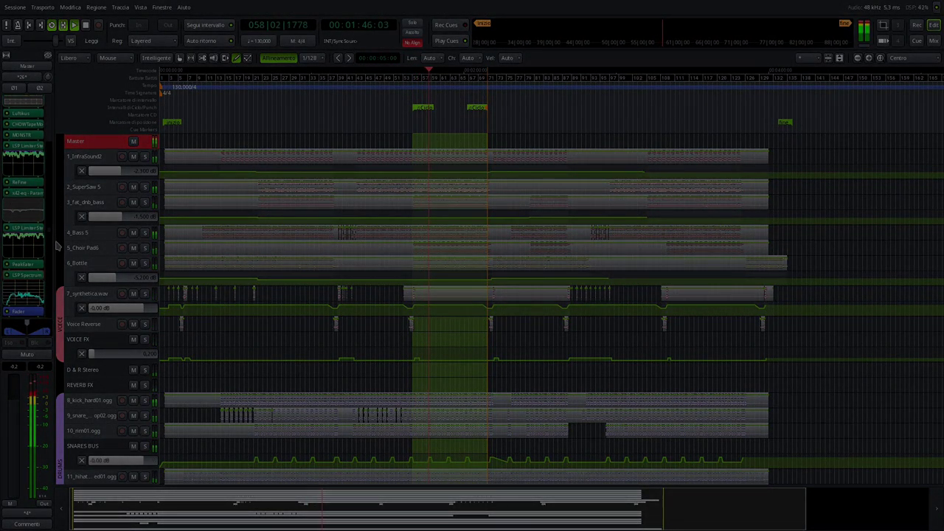